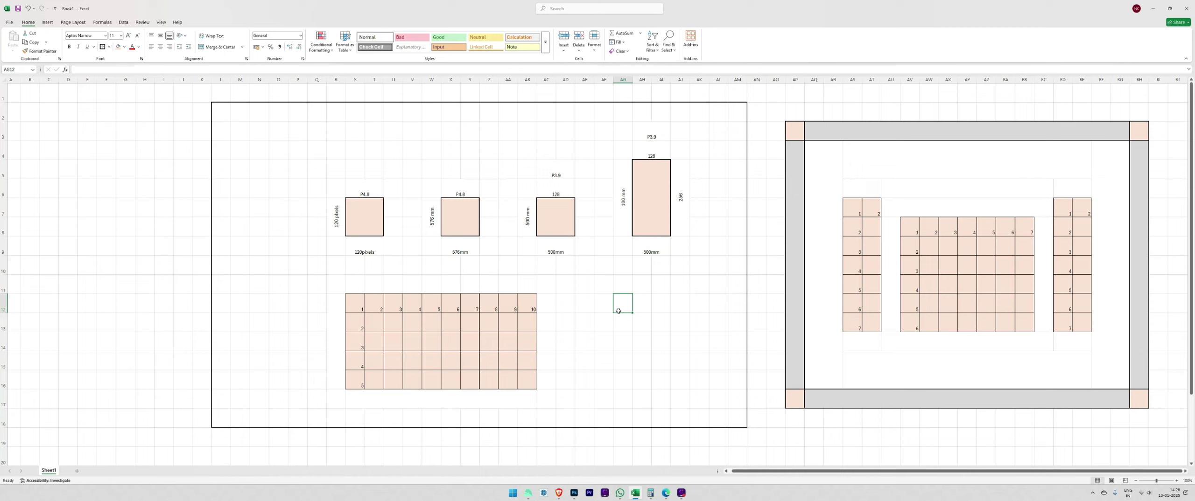
# - Examine the pixel and millimetre dimension labels around the two P4.8 panels
pyautogui.click(690, 333)
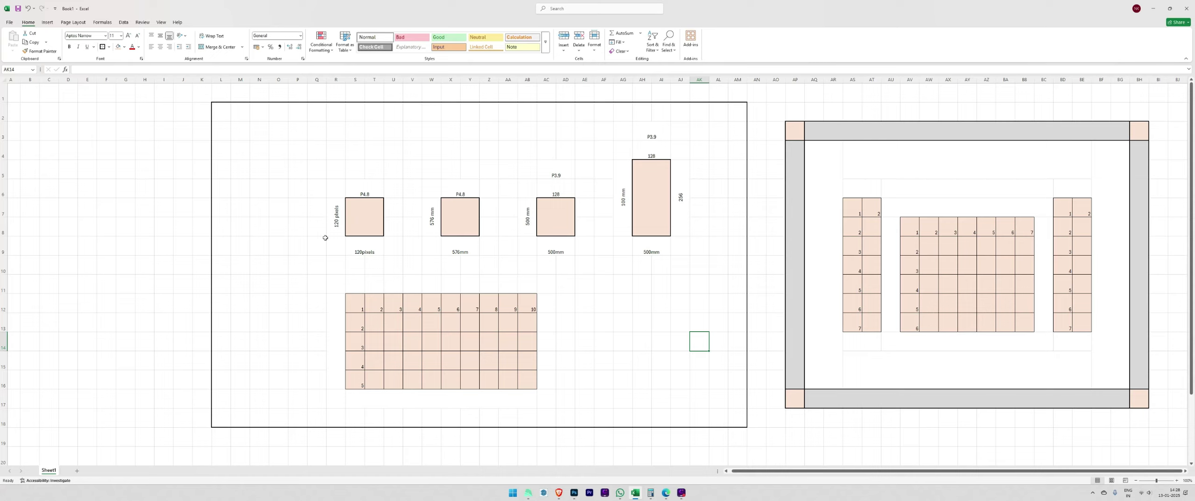
pyautogui.click(360, 212)
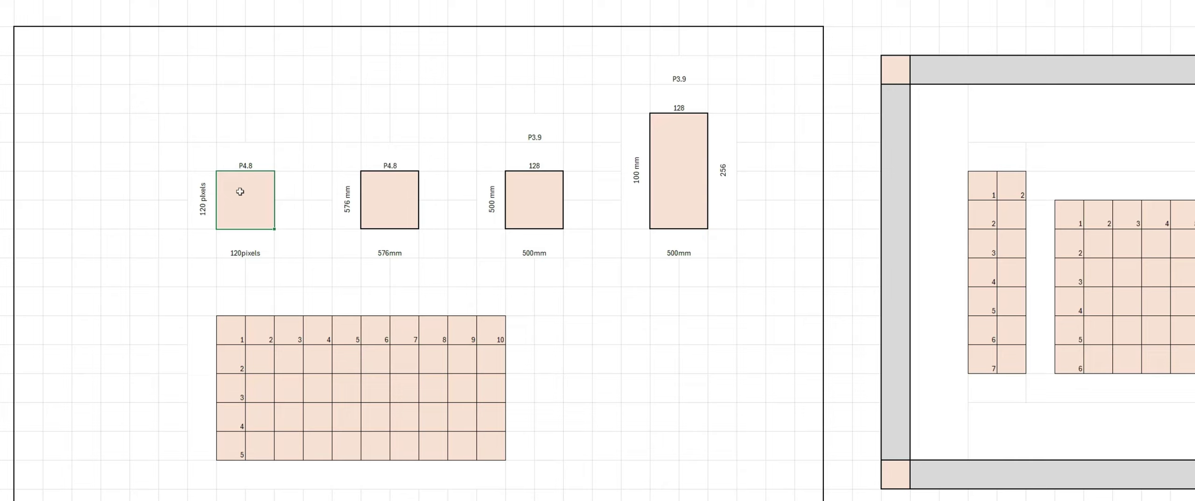
pyautogui.click(208, 206)
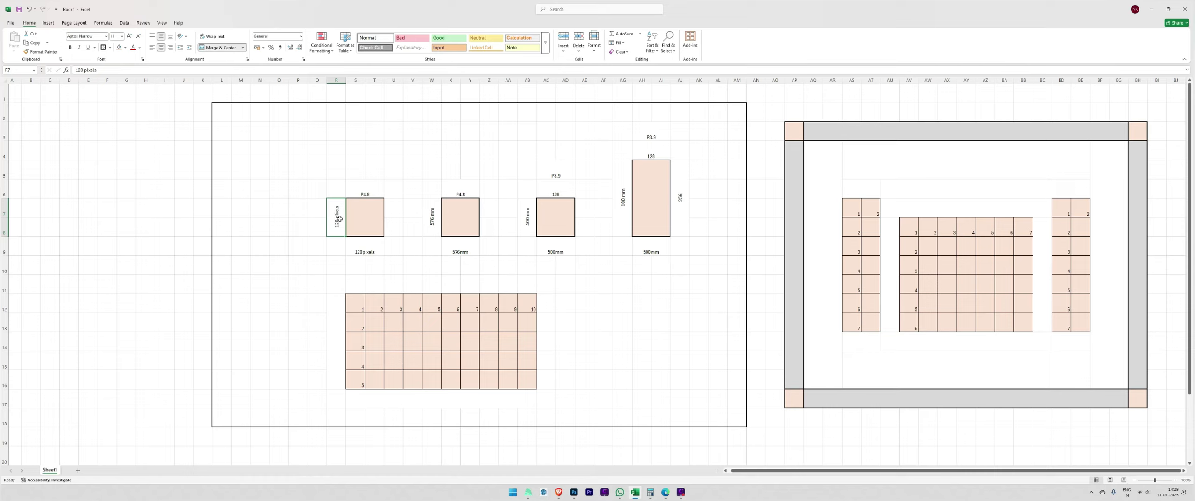
pyautogui.keyDown('shift'); pyautogui.click(371, 249); pyautogui.keyUp('shift')
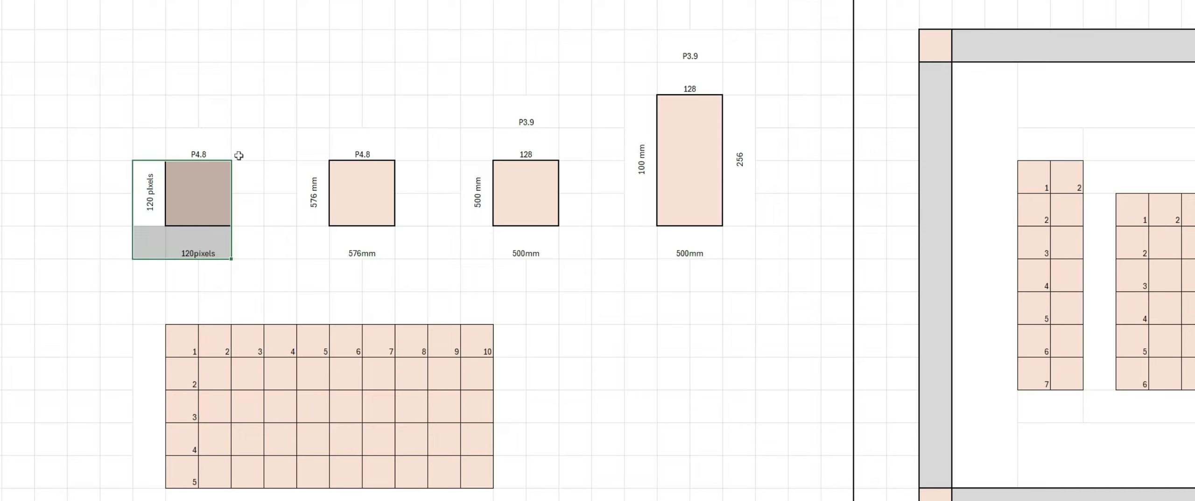
pyautogui.moveTo(321, 185); pyautogui.dragTo(340, 233)
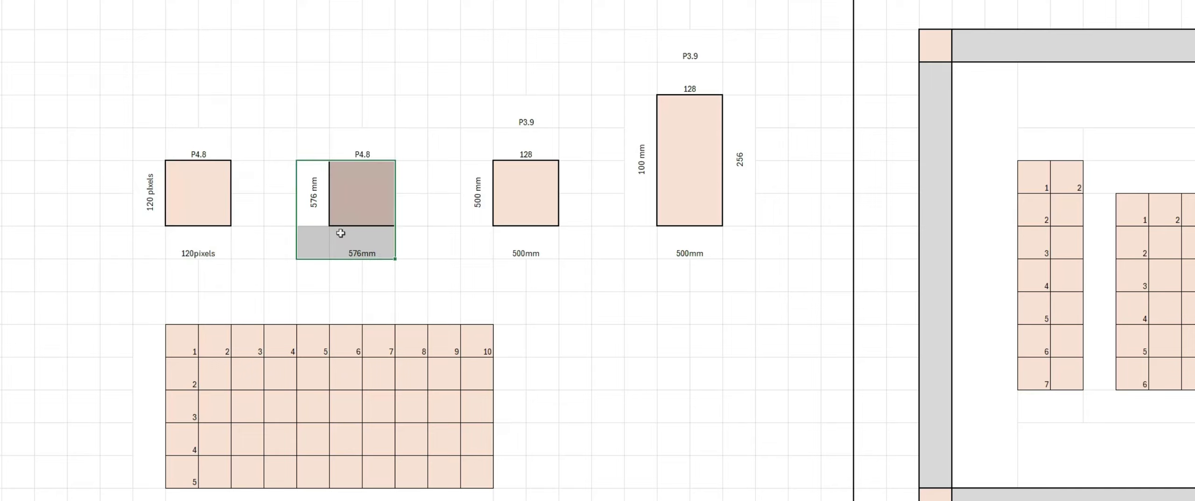
pyautogui.click(369, 248)
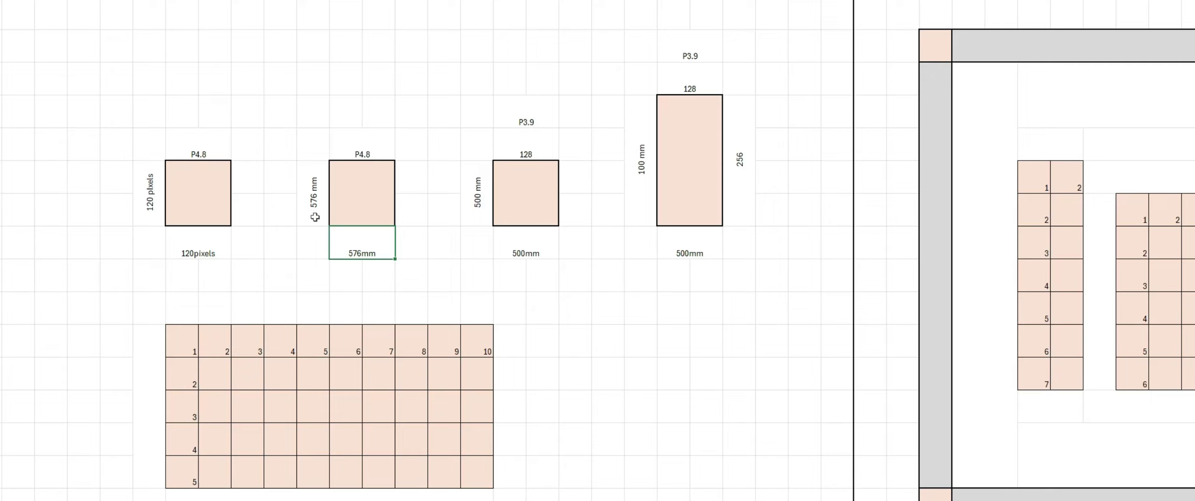
pyautogui.click(356, 182)
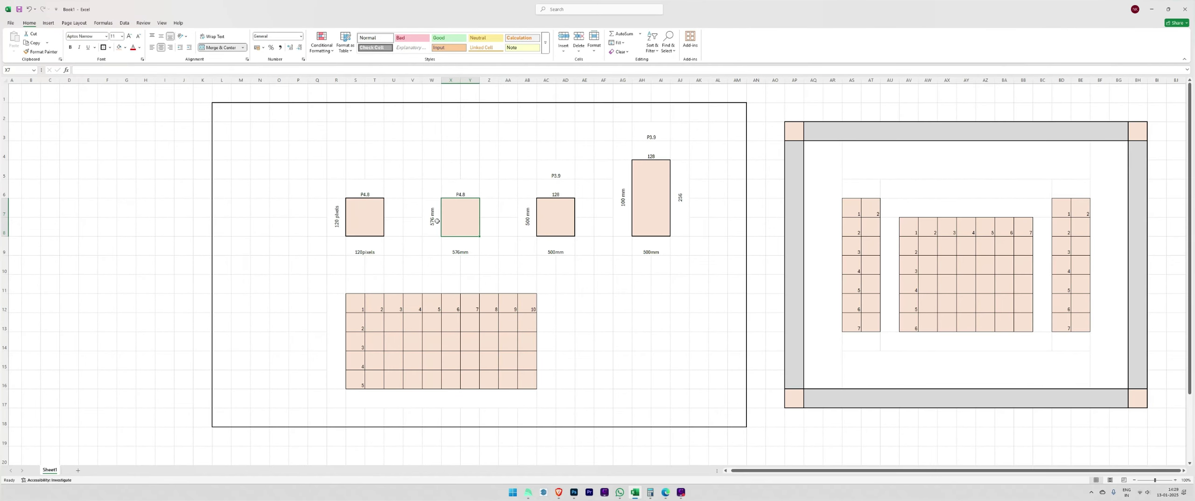
pyautogui.click(437, 221)
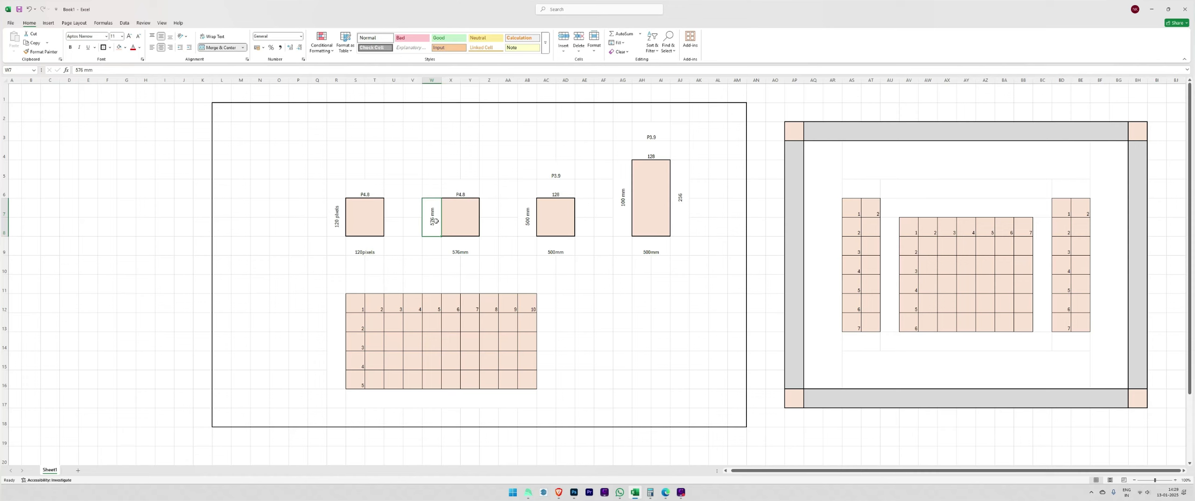
# - Convert 576 mm to inches with the Google unit converter in the browser, and return to the Excel sheet
pyautogui.hotkey('alt', 'Tab')
pyautogui.hotkey('alt', 'Tab')
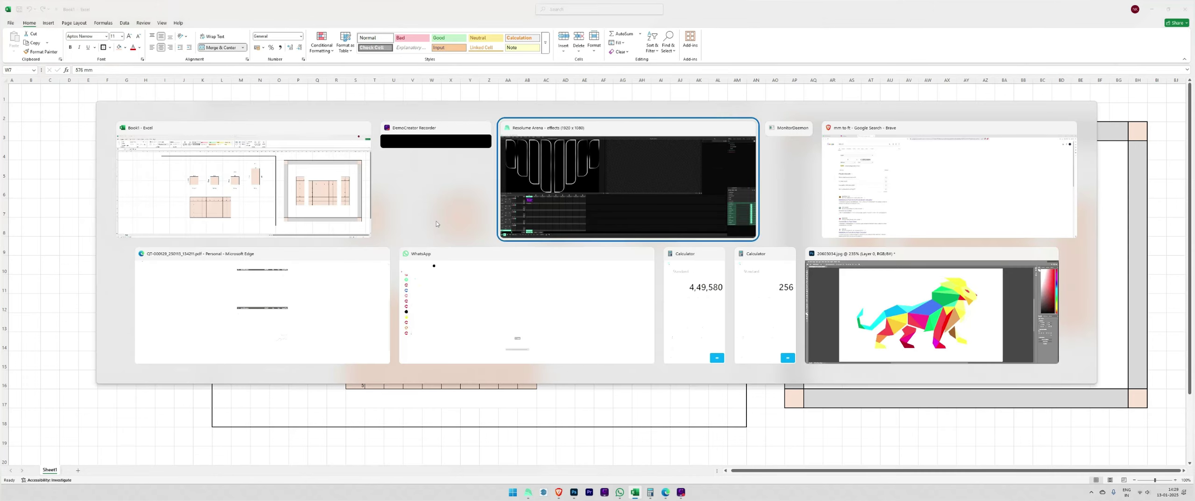
pyautogui.hotkey('alt', 'Tab')
pyautogui.hotkey('alt', 'Tab')
pyautogui.moveTo(131, 114); pyautogui.dragTo(110, 119)
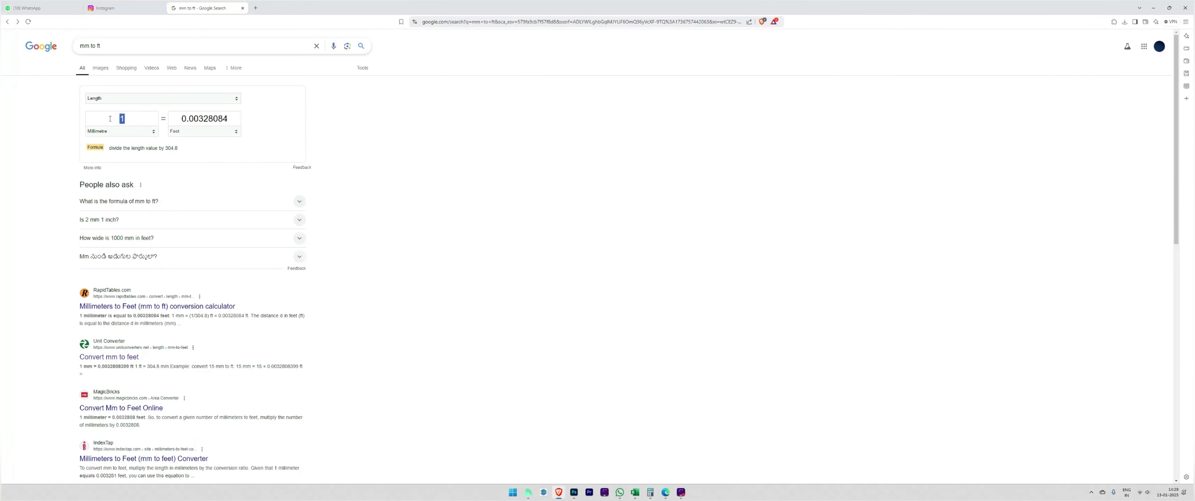
pyautogui.write('576')
pyautogui.doubleClick(152, 125)
pyautogui.click(238, 132)
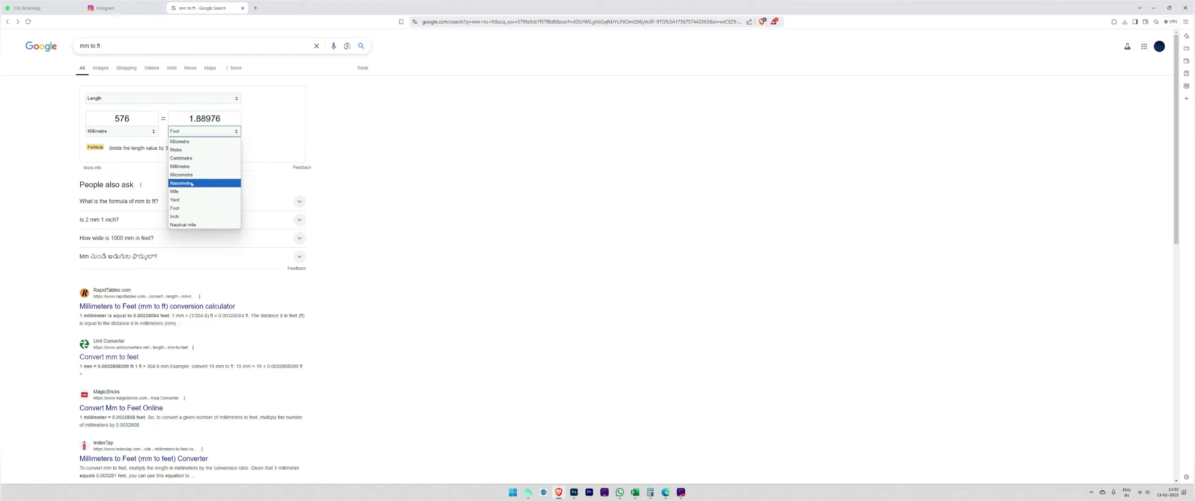
pyautogui.click(205, 216)
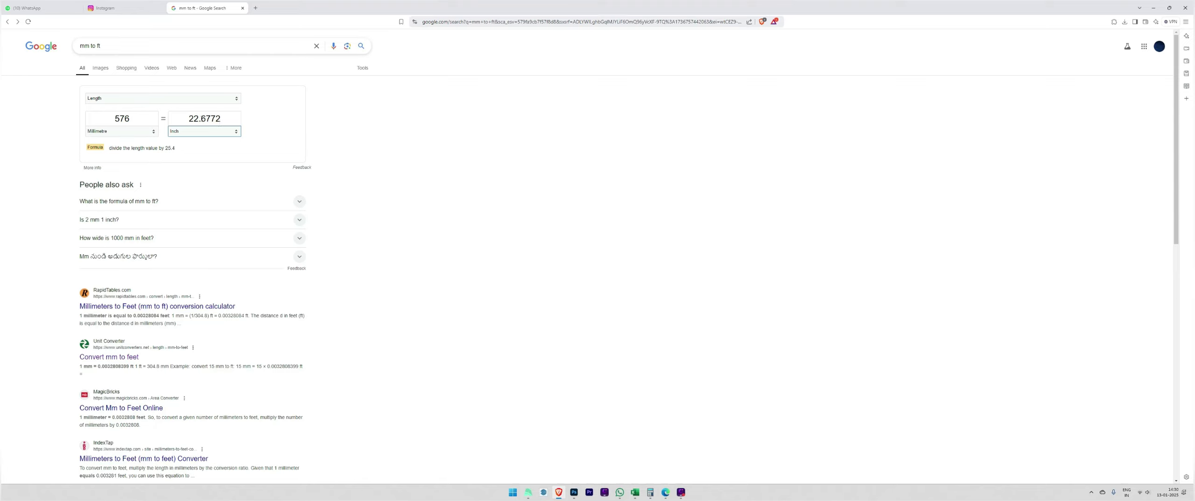
pyautogui.doubleClick(194, 115)
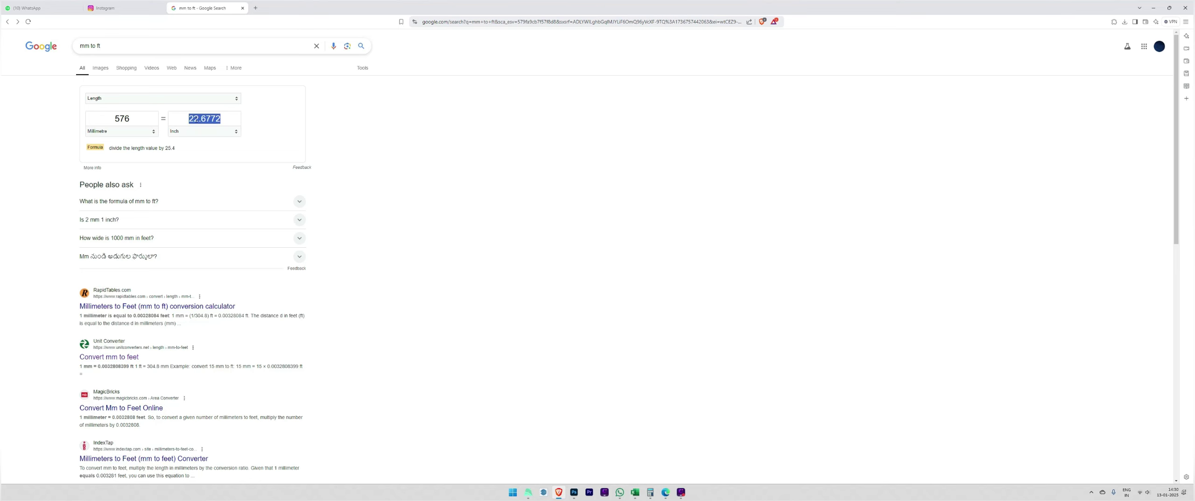
pyautogui.hotkey('alt', 'Tab')
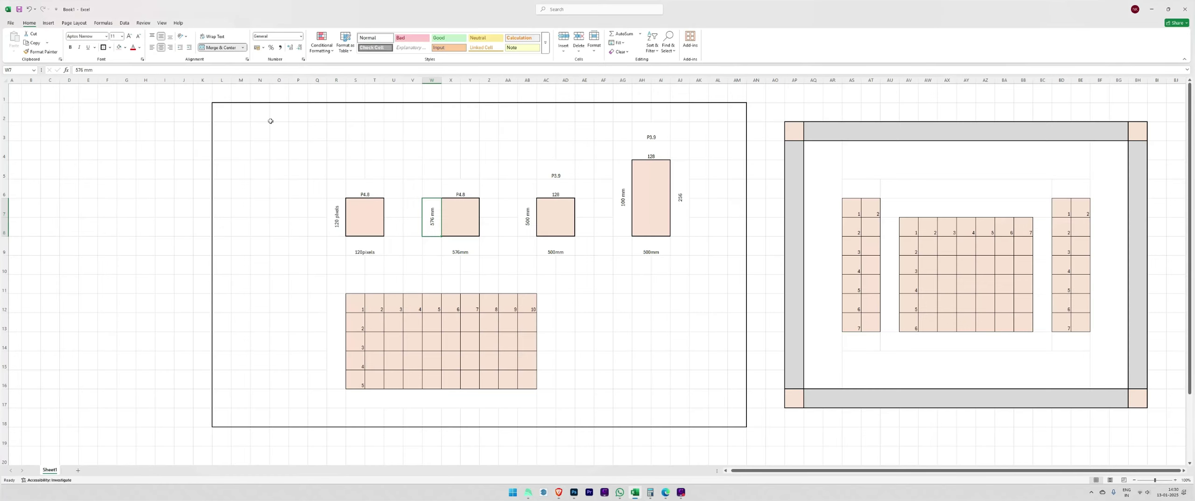
# - Examine the P4.8 panel's dimension labels and the rows and columns of the 10-by-5 panel grid
pyautogui.click(495, 257)
pyautogui.moveTo(434, 192); pyautogui.dragTo(460, 248)
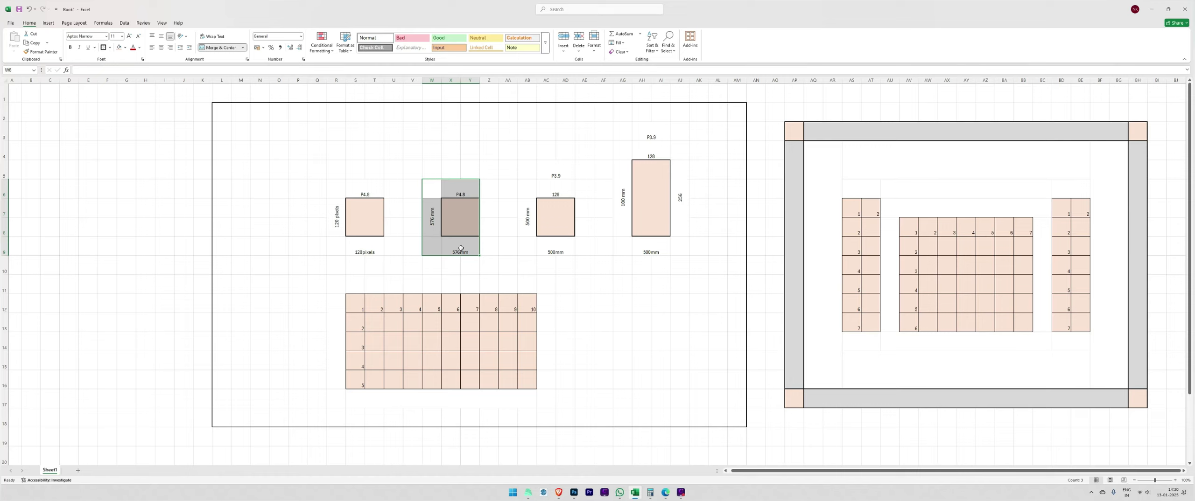
pyautogui.click(341, 222)
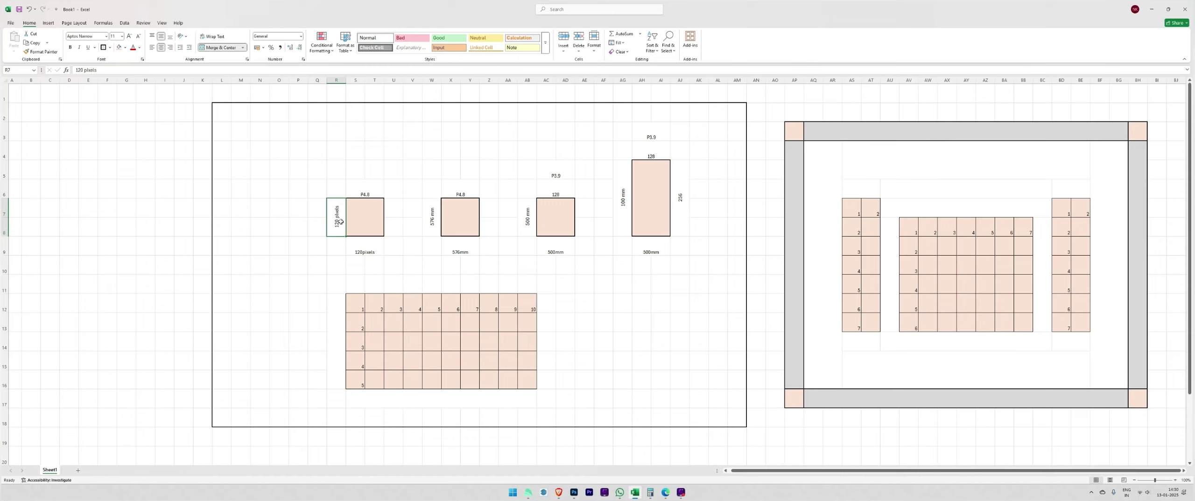
pyautogui.click(339, 347)
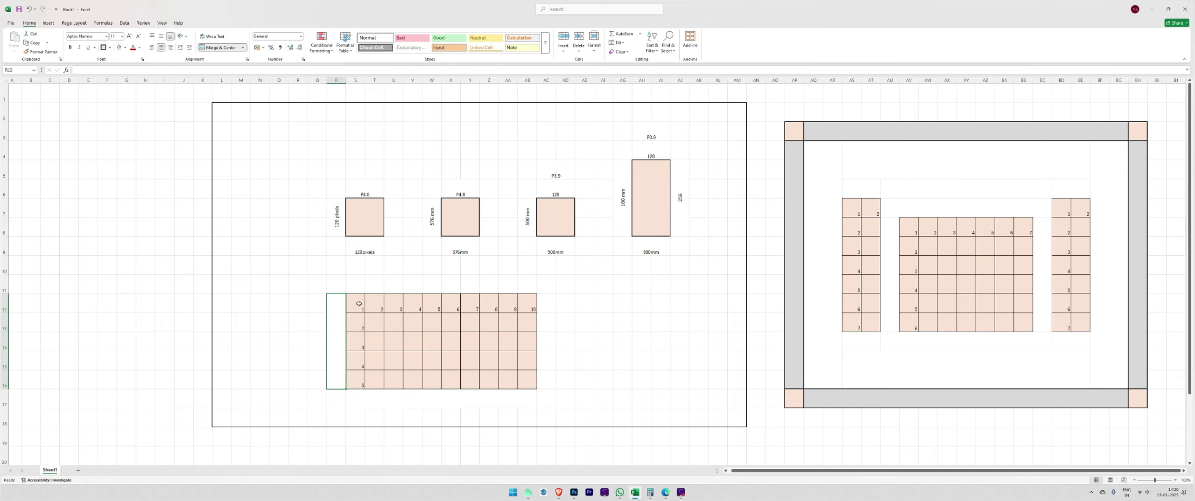
pyautogui.moveTo(361, 302); pyautogui.dragTo(525, 376)
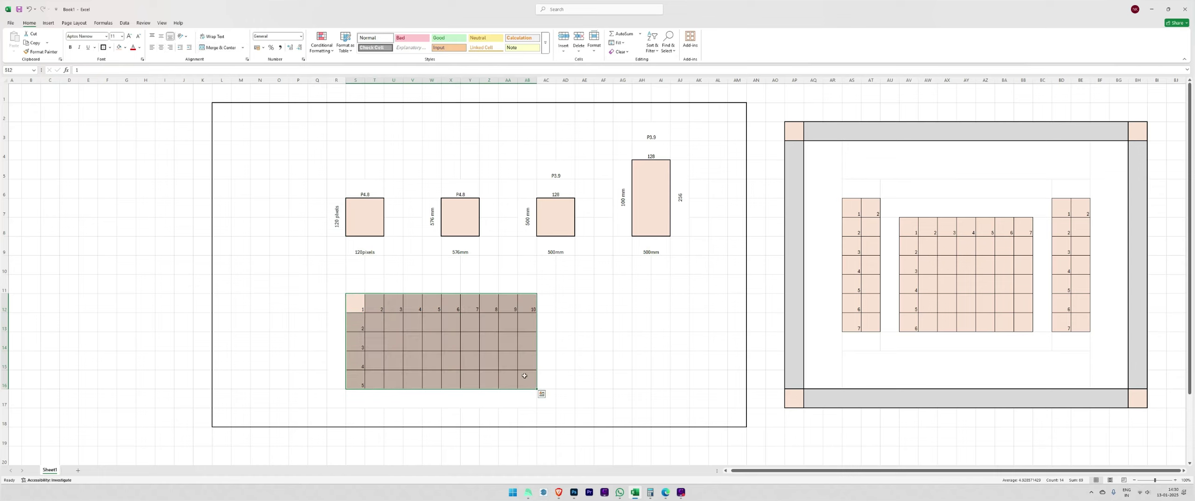
pyautogui.click(334, 332)
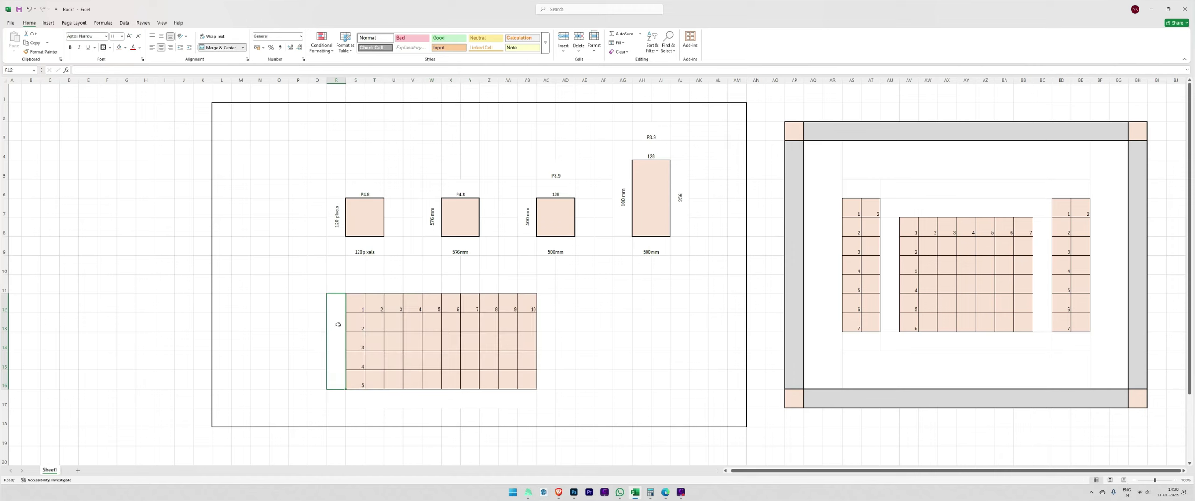
pyautogui.moveTo(355, 310); pyautogui.dragTo(362, 385)
pyautogui.click(338, 228)
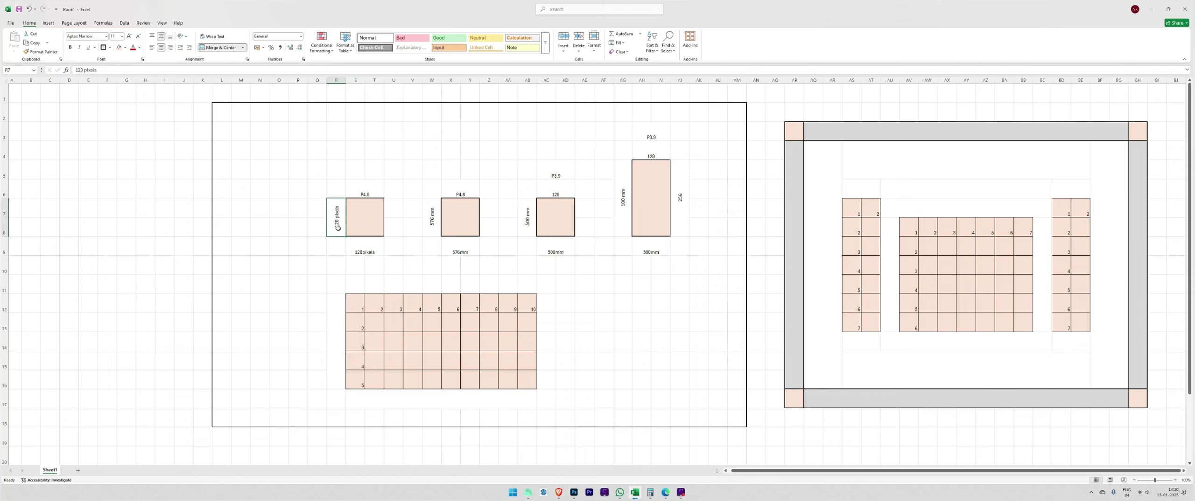
# - Calculate 120 × 5 in Calculator and enter 600 in the merged height cell beside the 10-by-5 grid in Excel
pyautogui.press('super+r')
pyautogui.press('Return')
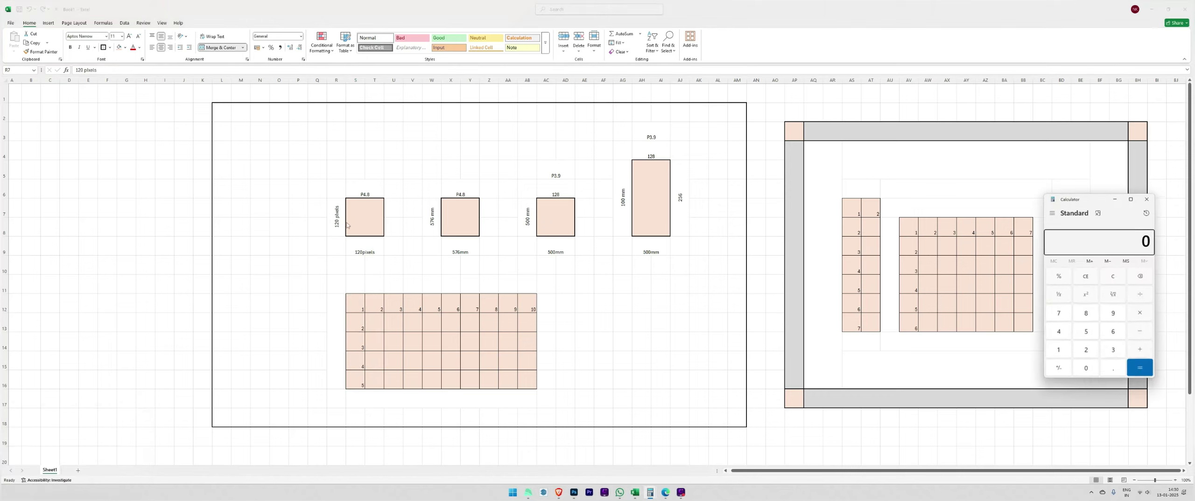
pyautogui.write('12')
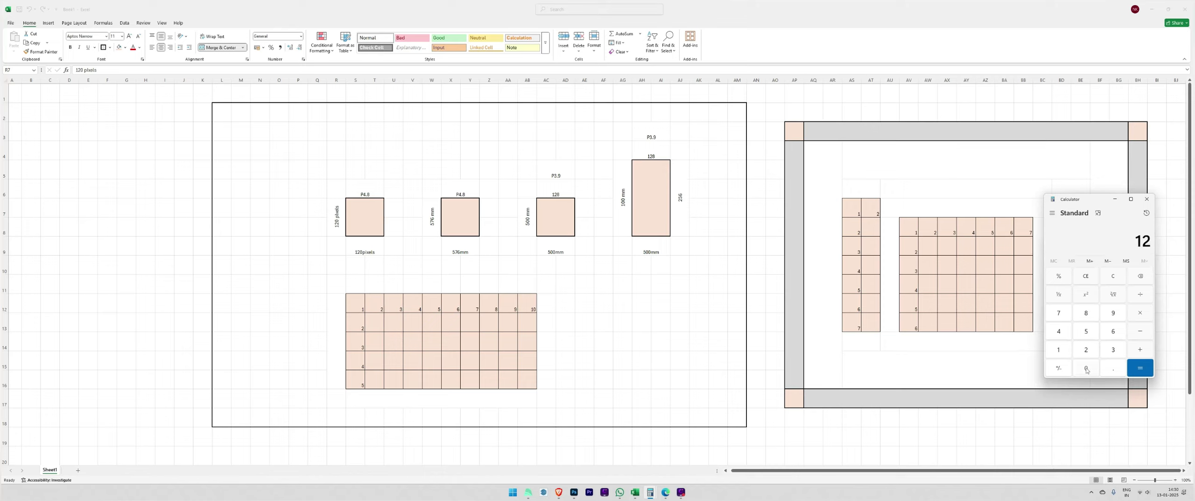
pyautogui.write('0*5')
pyautogui.press('Return')
pyautogui.click(338, 337)
pyautogui.write('600')
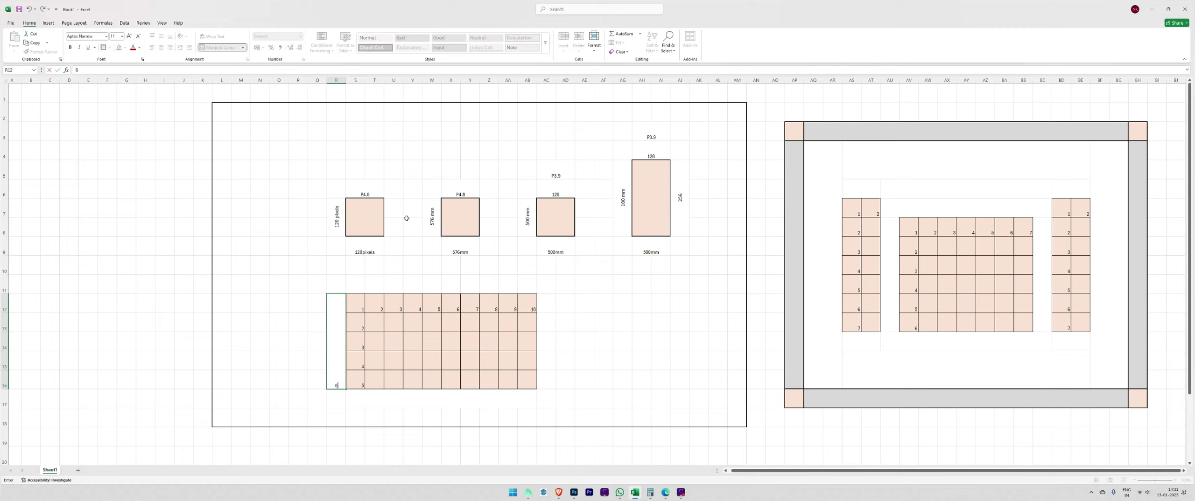
pyautogui.press('Return')
# - Middle-align the 600 height label vertically in its merged cell beside the grid
pyautogui.rightClick(458, 178)
pyautogui.click(338, 368)
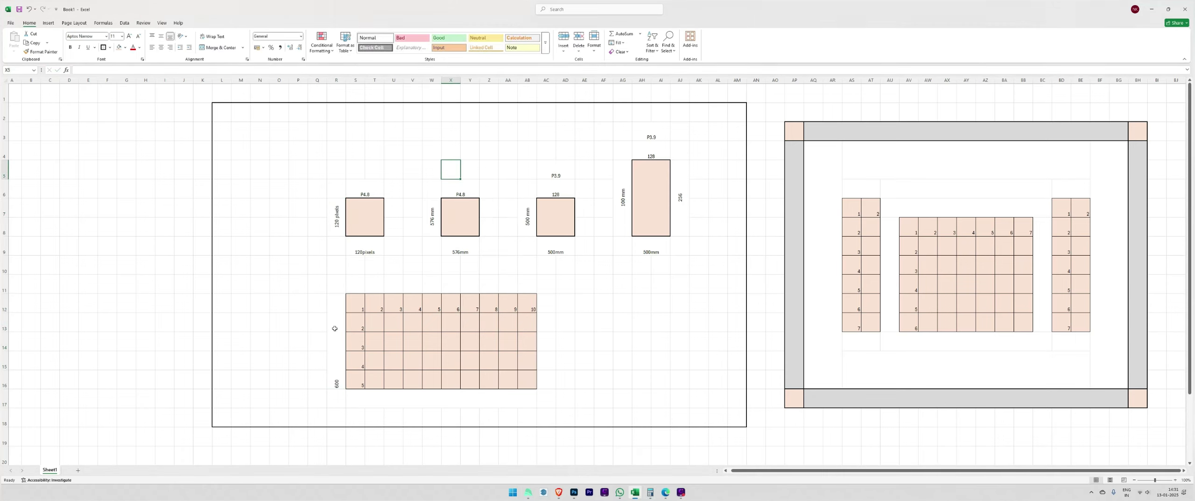
pyautogui.click(162, 38)
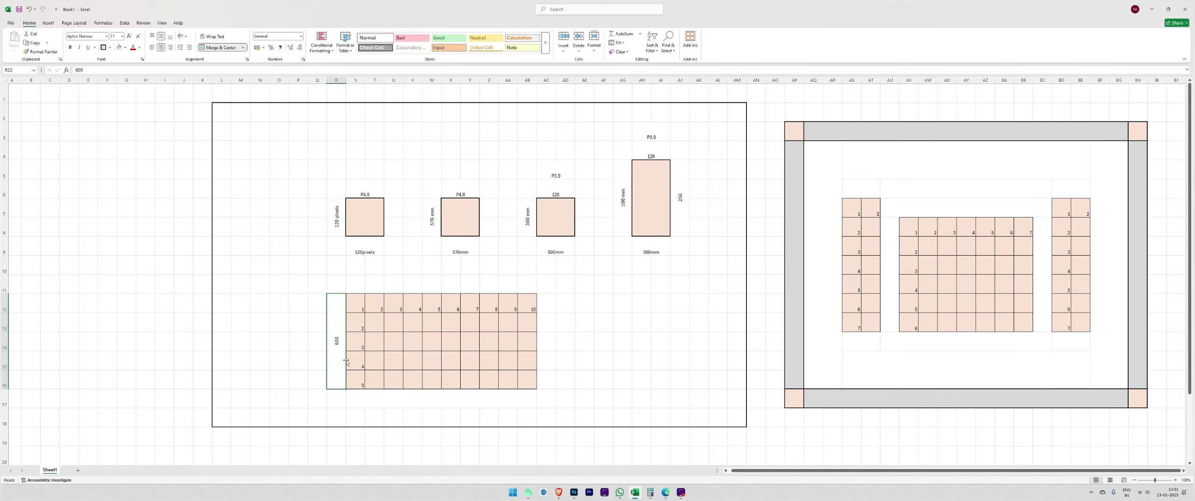
# - Calculate 120 × 10 in Calculator and enter 1200 in the merged width cell below the 10-by-5 grid
pyautogui.click(377, 396)
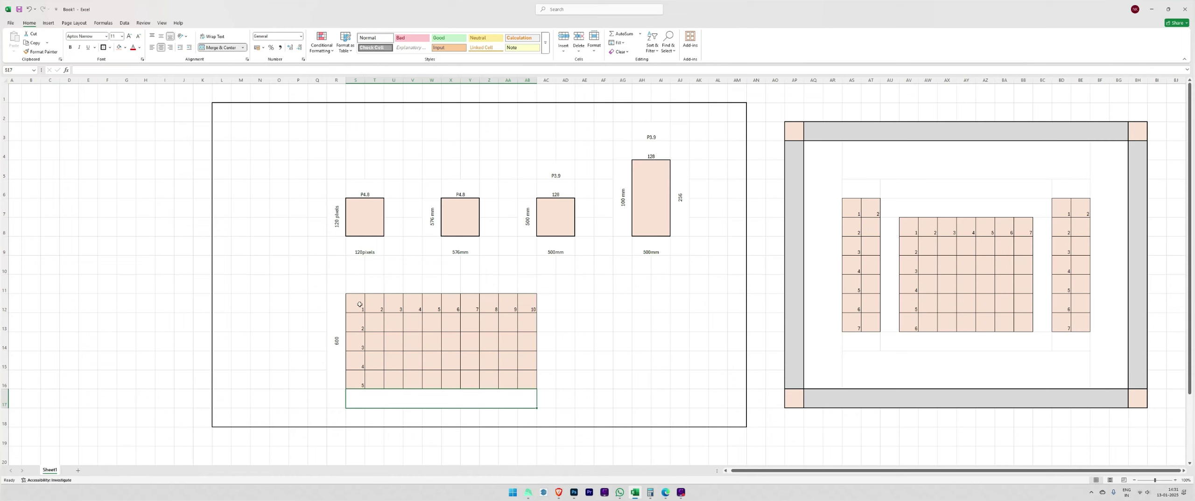
pyautogui.moveTo(360, 304); pyautogui.dragTo(539, 319)
pyautogui.click(408, 400)
pyautogui.hotkey('alt', 'Tab')
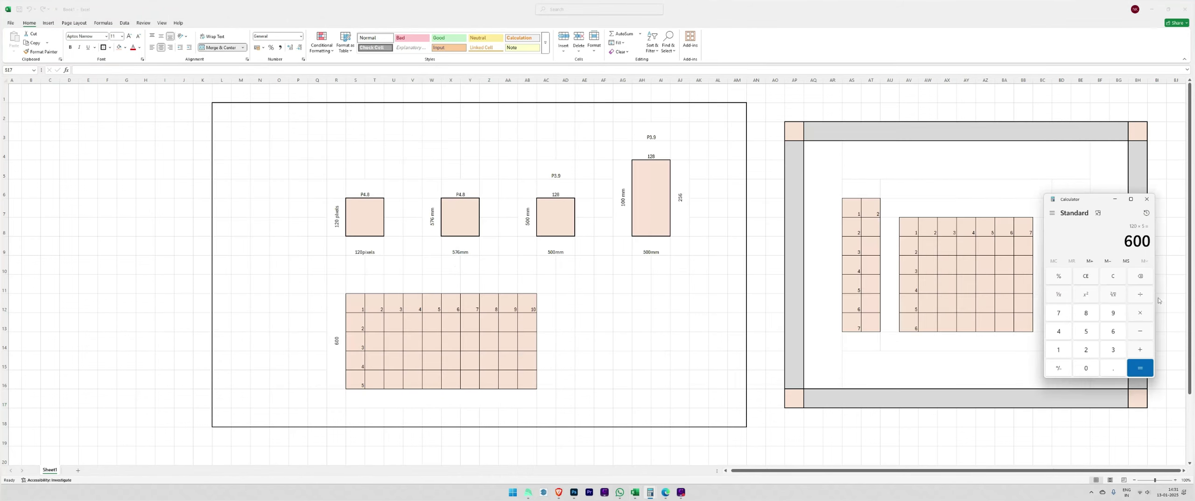
pyautogui.click(1115, 275)
pyautogui.write('120 × 10')
pyautogui.press('Return')
pyautogui.click(414, 401)
pyautogui.write('1')
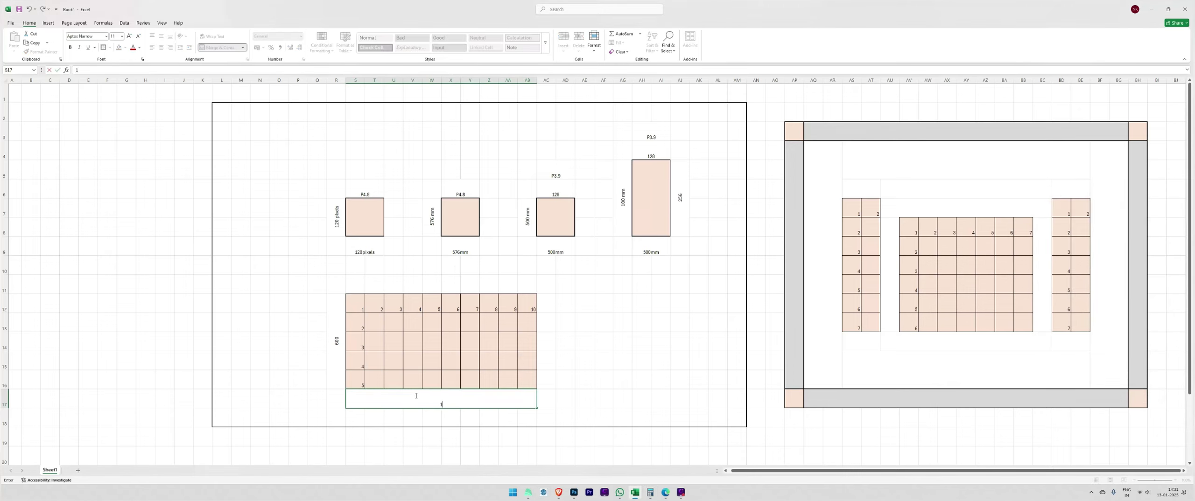
pyautogui.write('200')
pyautogui.press('Return')
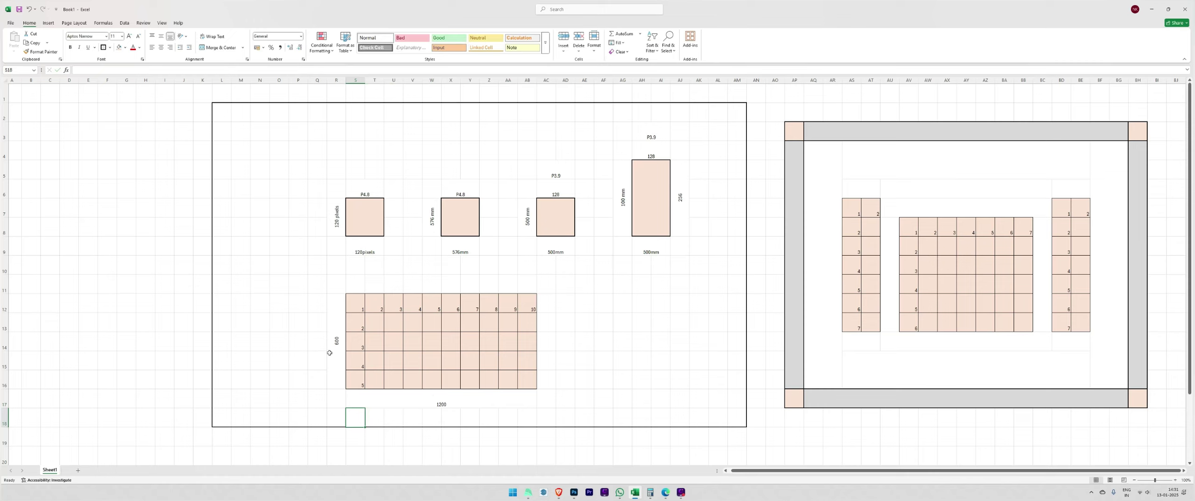
# - Review the 10-by-5 grid with its height and width pixel labels, and the P3.9 panel's pixel label
pyautogui.click(329, 353)
pyautogui.click(425, 403)
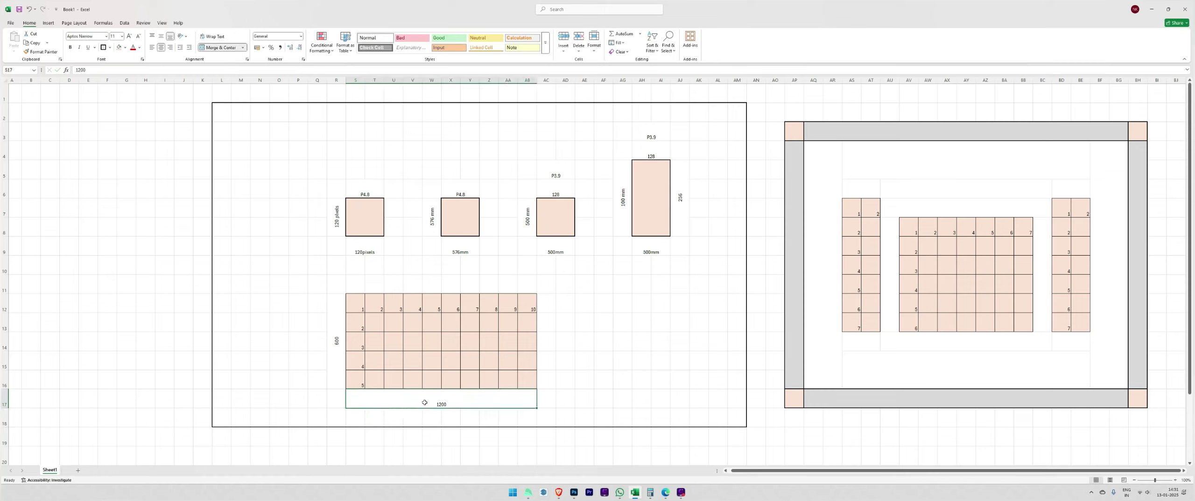
pyautogui.moveTo(361, 305); pyautogui.dragTo(531, 384)
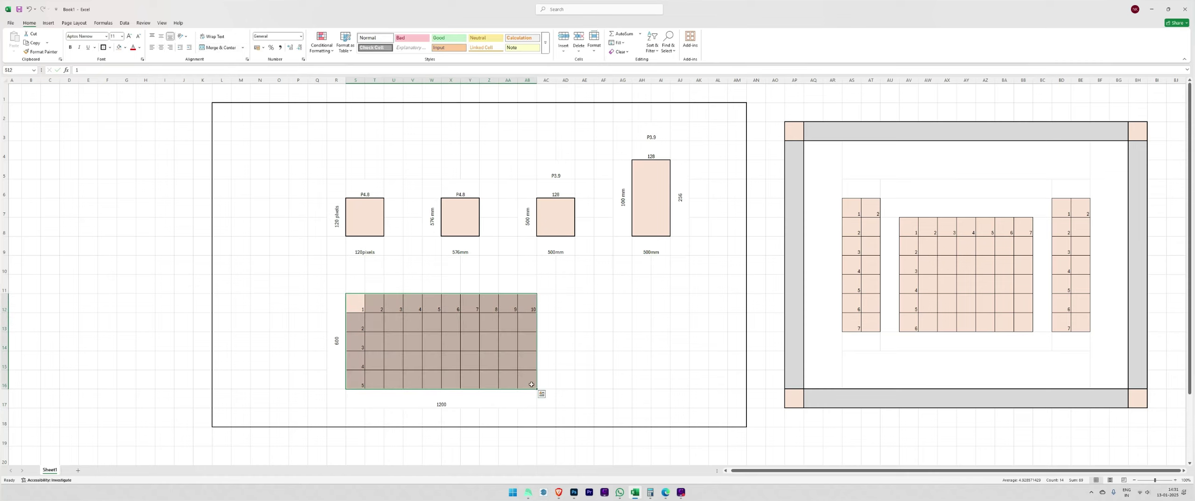
pyautogui.click(355, 304)
pyautogui.moveTo(355, 304); pyautogui.dragTo(525, 381)
pyautogui.click(336, 363)
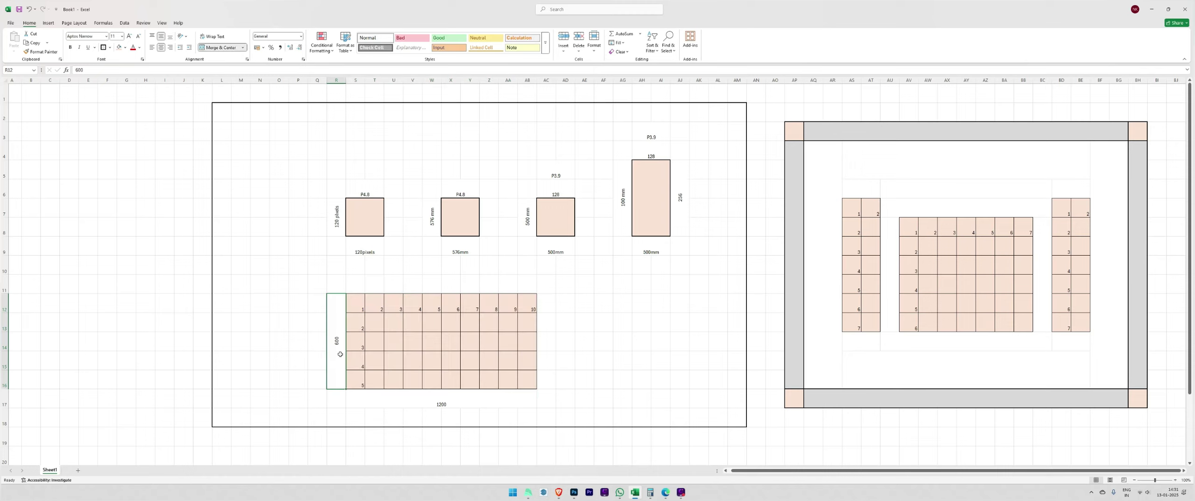
pyautogui.click(431, 400)
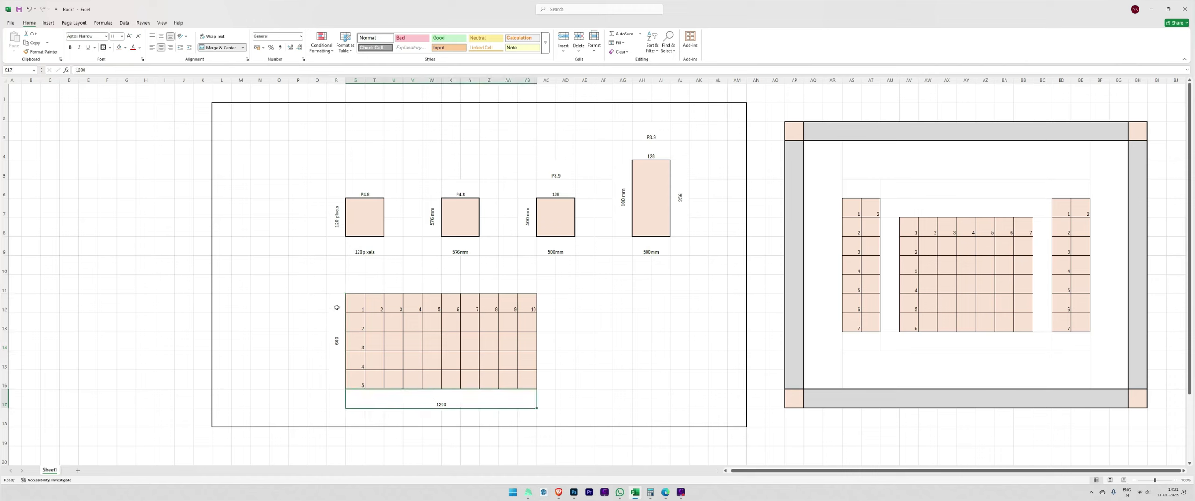
pyautogui.moveTo(337, 308); pyautogui.dragTo(527, 397)
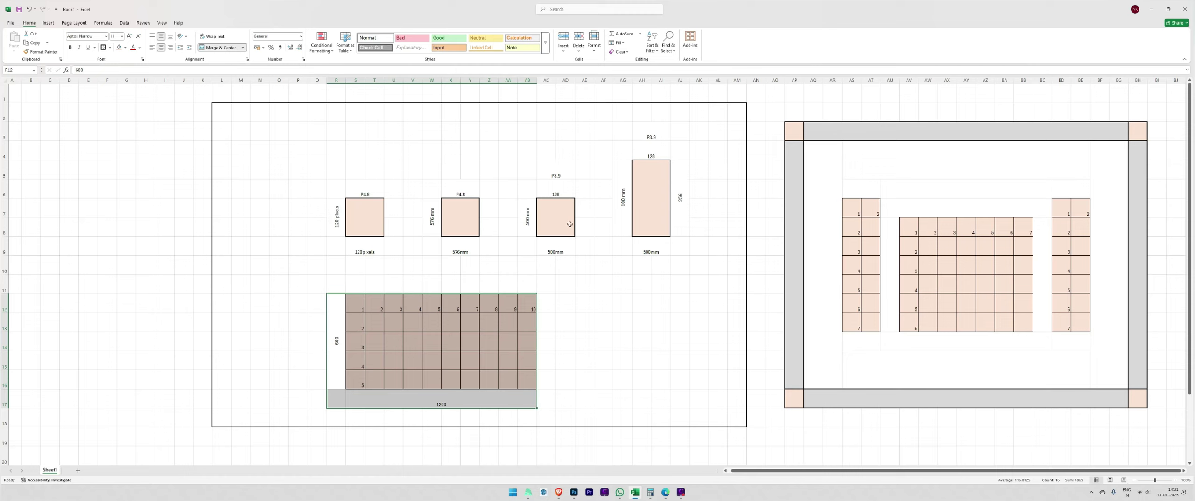
pyautogui.click(564, 197)
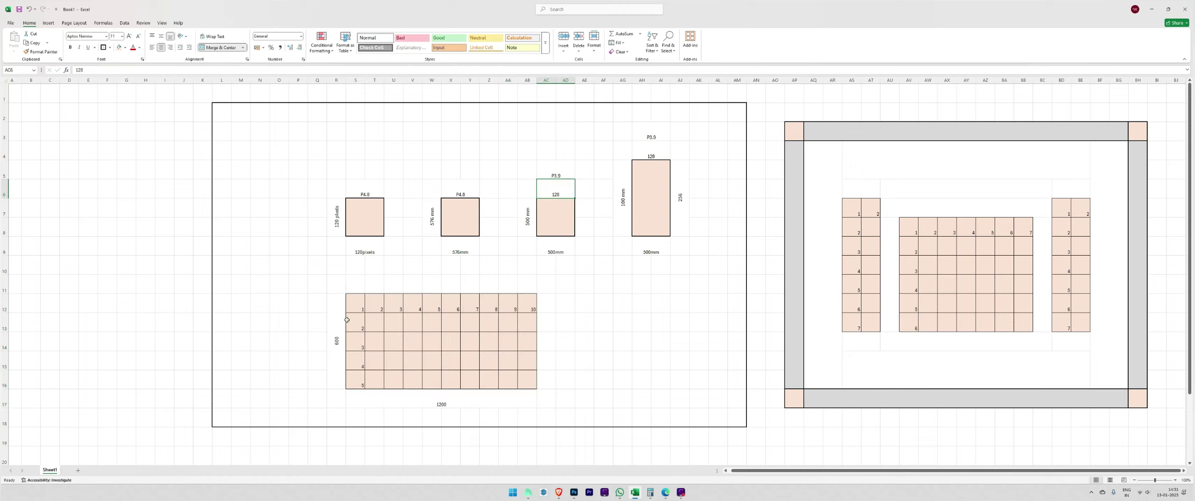
# - Examine the five rows of the 10-by-5 grid, its height and width labels, and the P4.8 panel's pixel label
pyautogui.moveTo(356, 307); pyautogui.dragTo(356, 396)
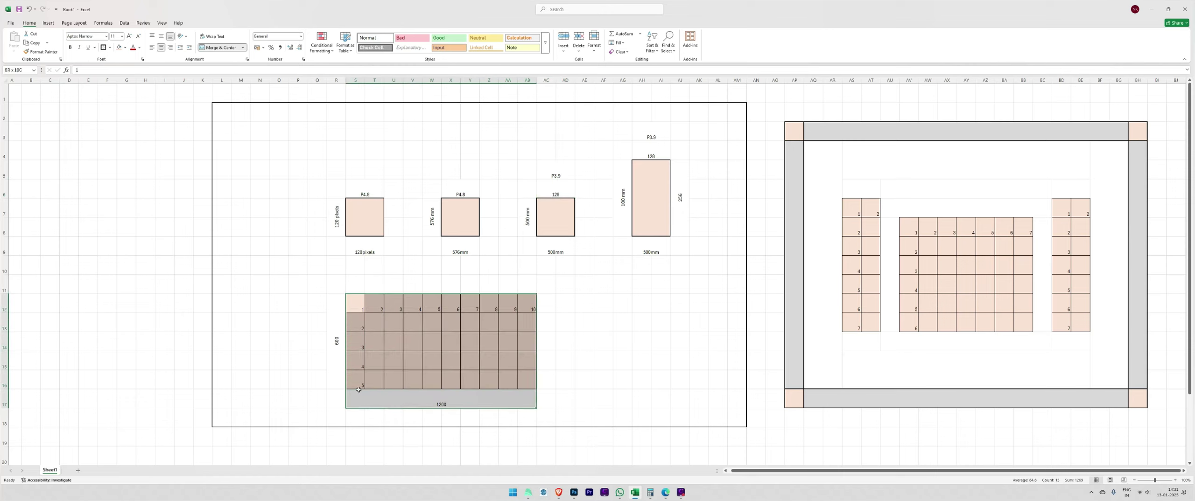
pyautogui.doubleClick(361, 305)
pyautogui.moveTo(357, 304); pyautogui.dragTo(360, 388)
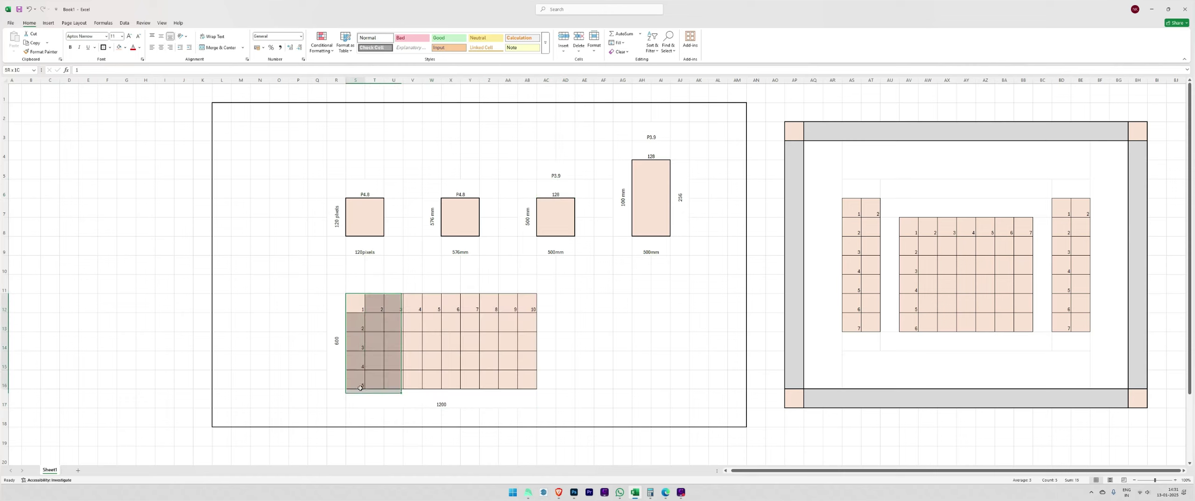
pyautogui.click(358, 301)
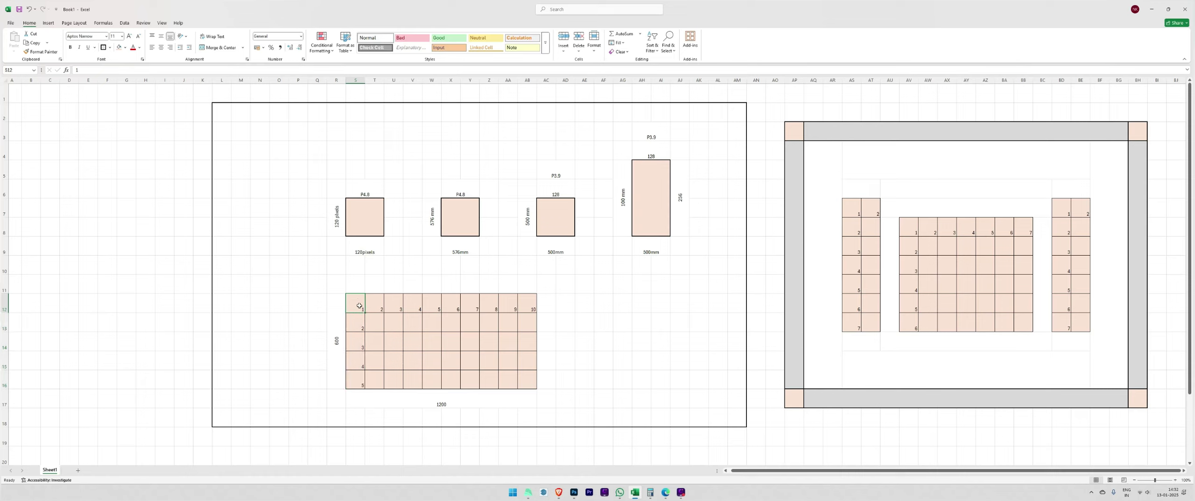
pyautogui.hotkey('shift', 'Down')
pyautogui.hotkey('shift', 'Down')
pyautogui.hotkey('shift', 'Down')
pyautogui.hotkey('shift', 'Down')
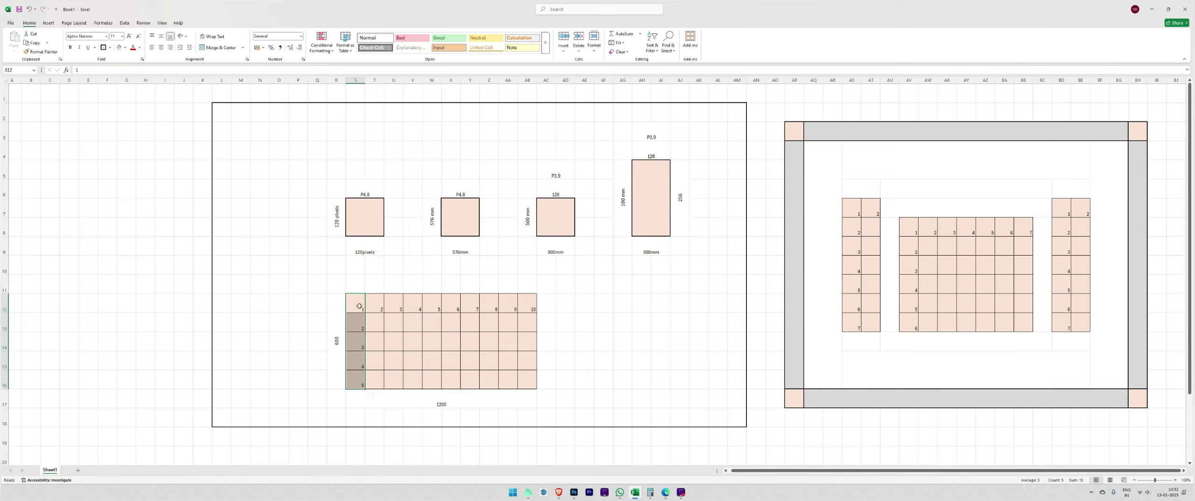
pyautogui.click(337, 227)
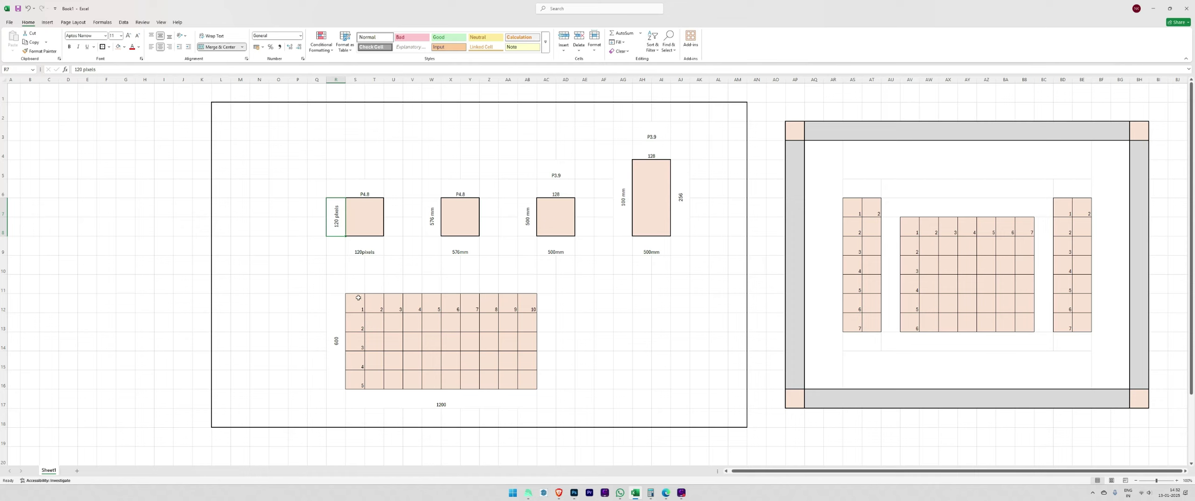
pyautogui.moveTo(329, 298); pyautogui.dragTo(527, 401)
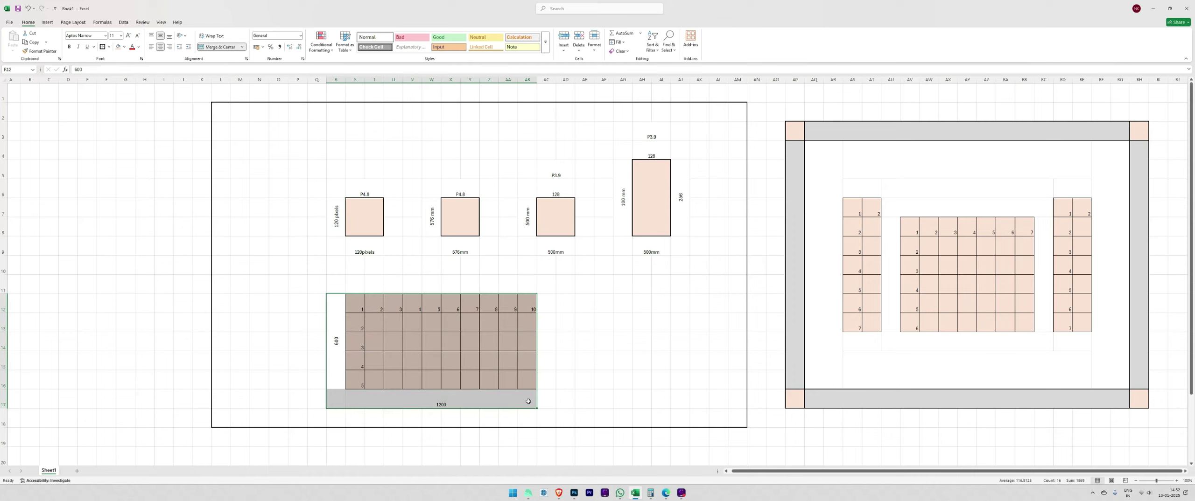
pyautogui.click(327, 348)
pyautogui.click(450, 399)
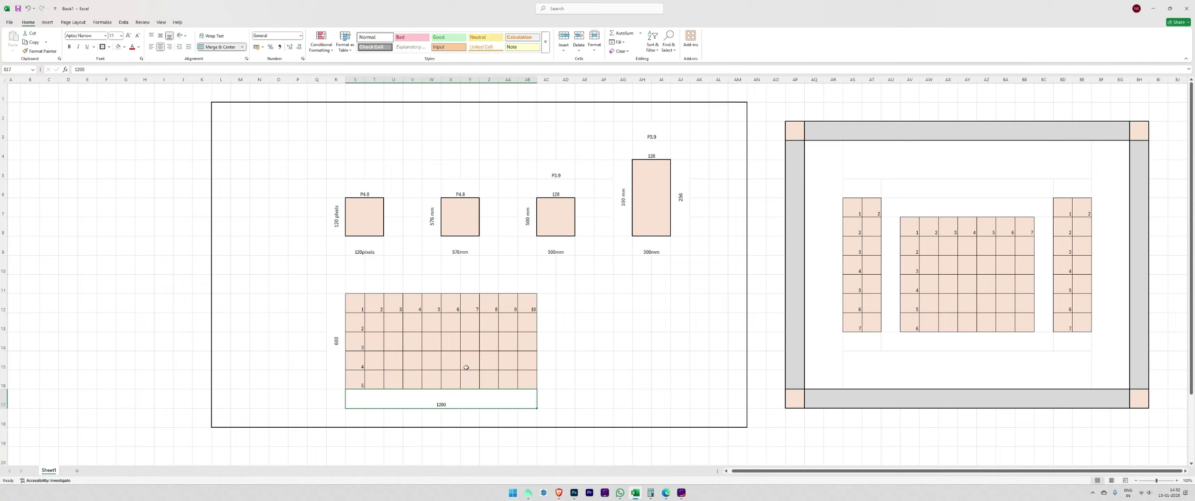
# - Examine the three panel grids inside the grey frame and the blank merged cells around them
pyautogui.moveTo(823, 472); pyautogui.dragTo(823, 475)
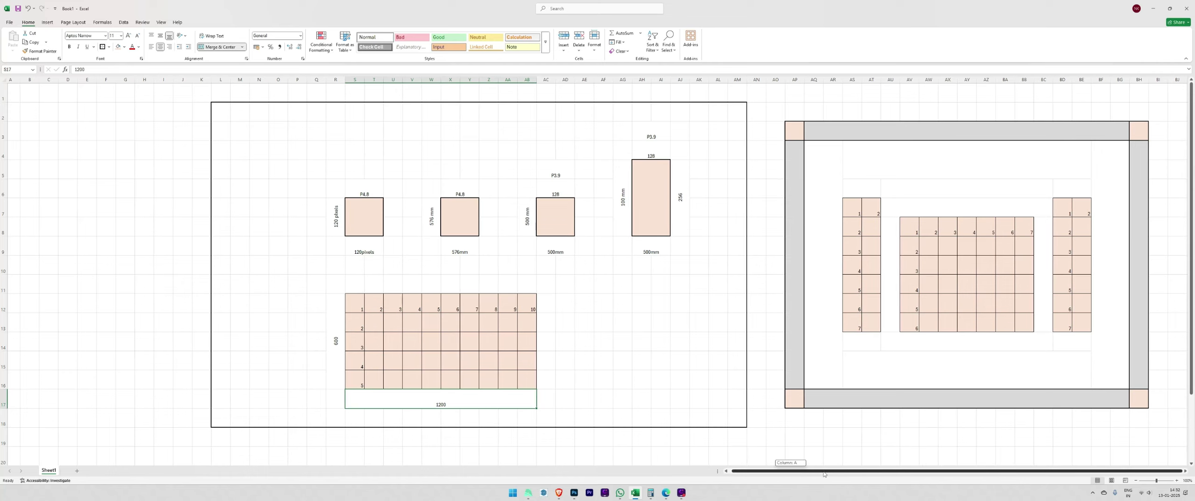
pyautogui.moveTo(852, 208); pyautogui.dragTo(864, 315)
pyautogui.click(873, 346)
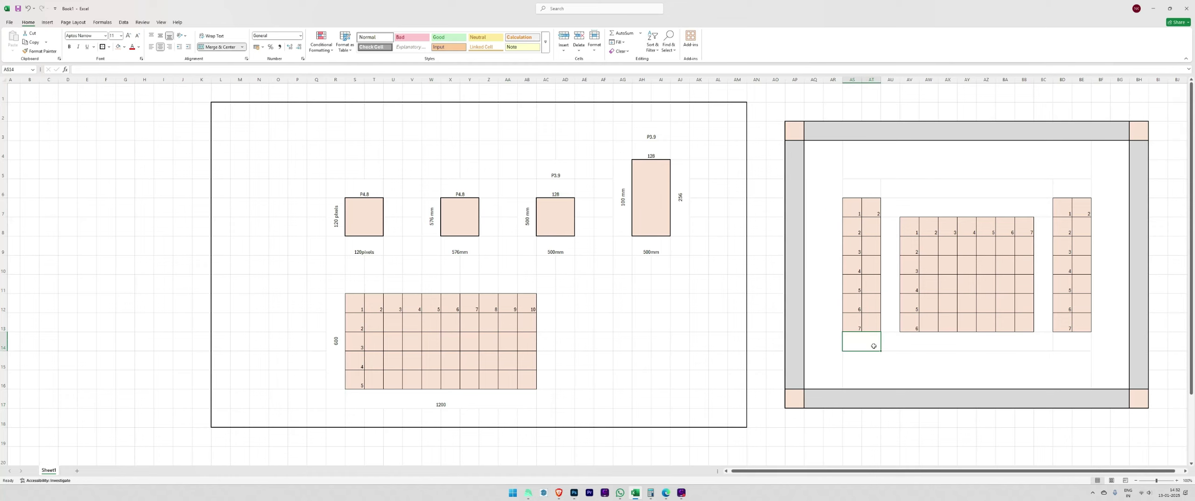
pyautogui.click(901, 344)
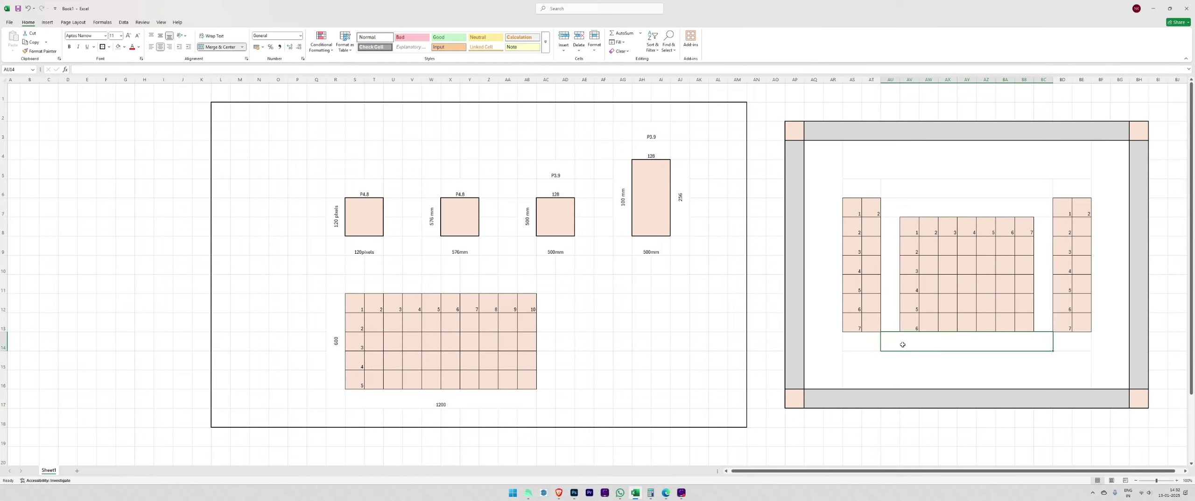
pyautogui.moveTo(853, 199); pyautogui.dragTo(1071, 333)
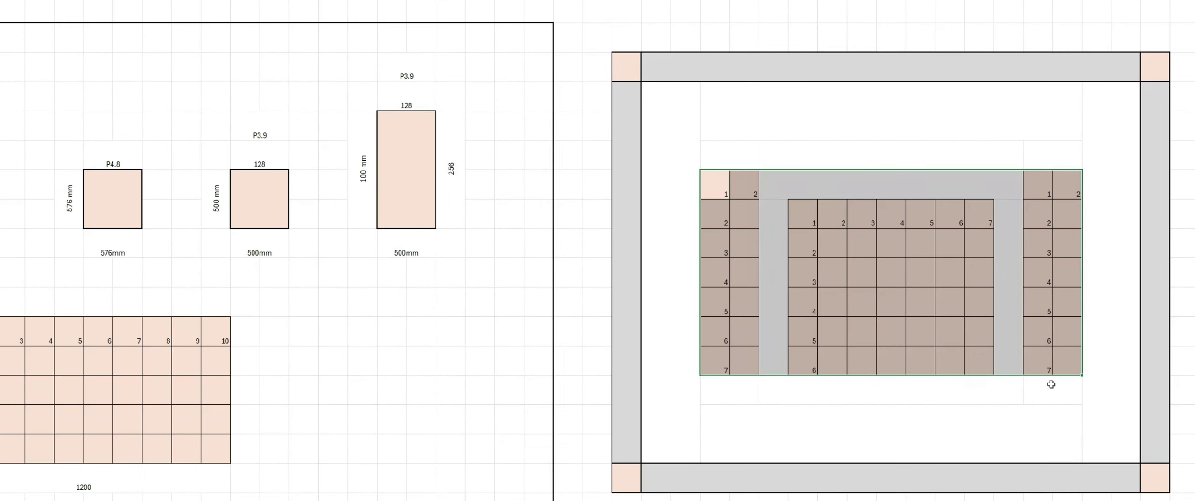
pyautogui.click(1051, 384)
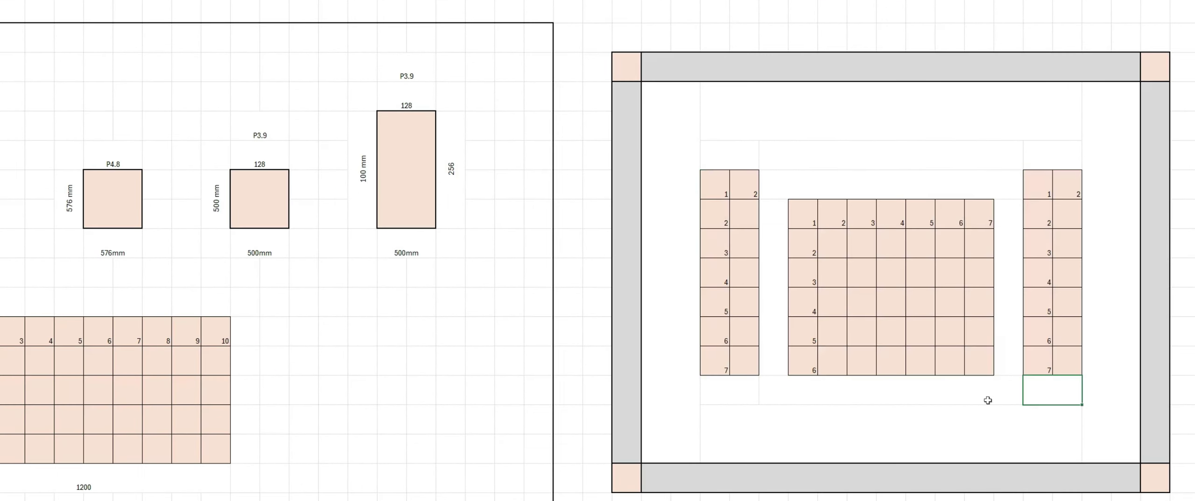
pyautogui.click(986, 400)
pyautogui.click(692, 313)
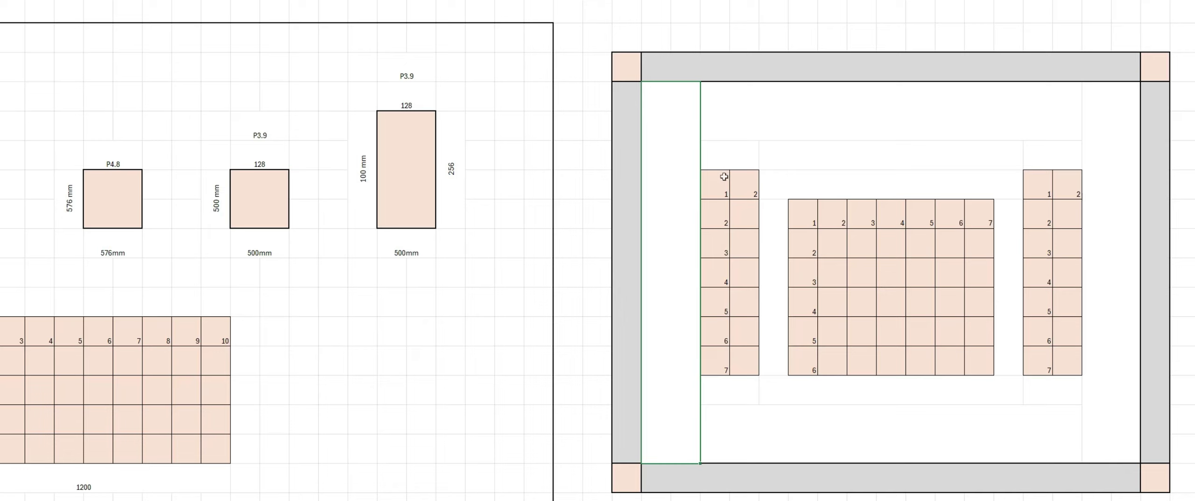
# - Check the seven-panel column of the first side grid and the 576mm panel label, and calculate 576 × 7 in Calculator
pyautogui.moveTo(721, 178); pyautogui.dragTo(722, 358)
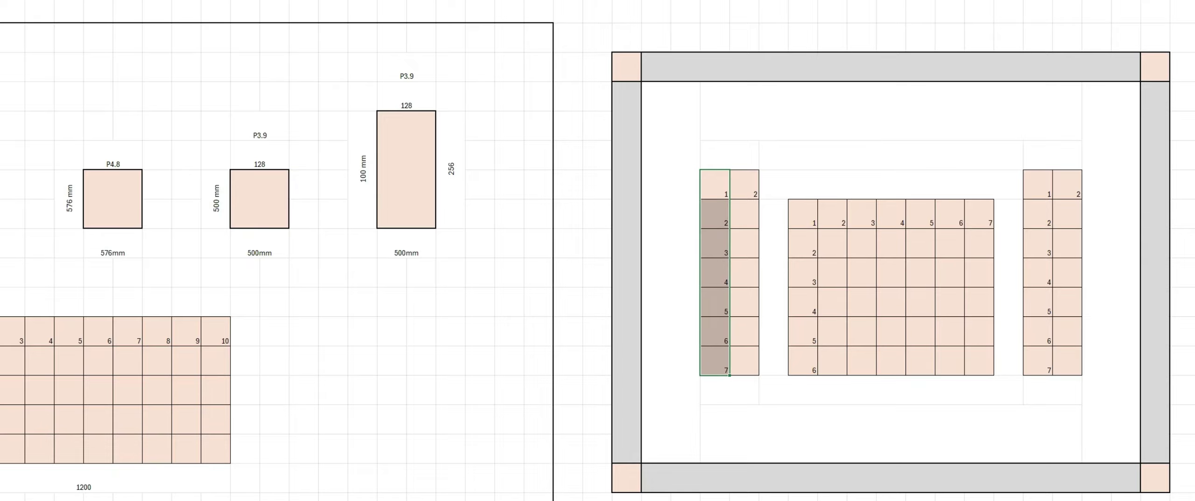
pyautogui.click(114, 252)
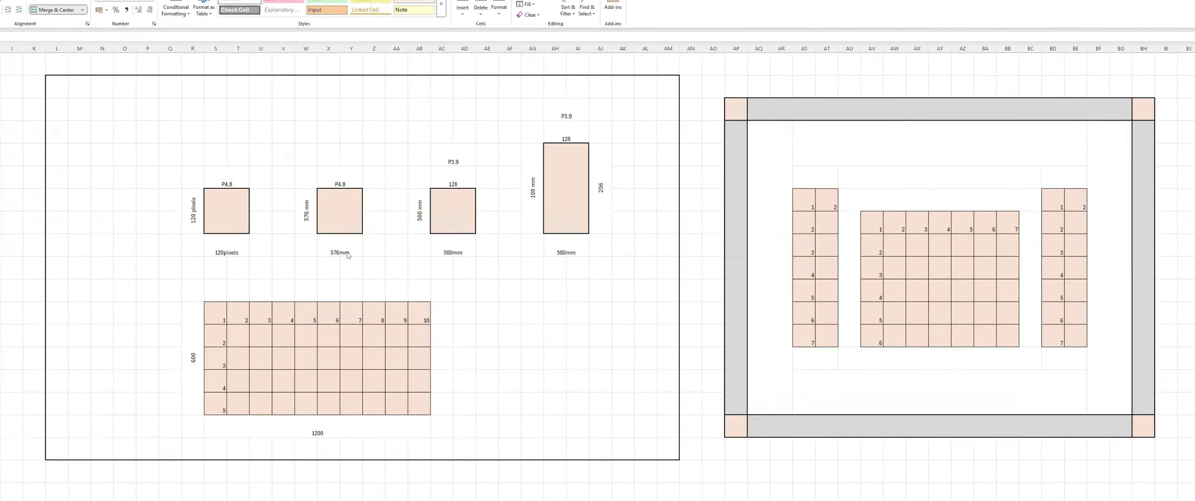
pyautogui.hotkey('alt', 'Tab')
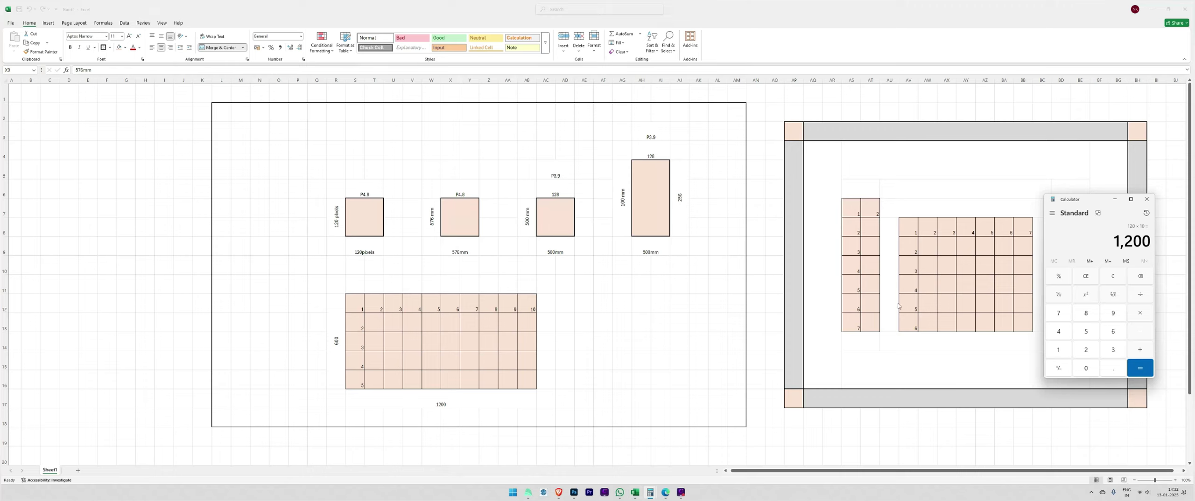
pyautogui.click(1110, 277)
pyautogui.write('576 × 7')
pyautogui.press('Return')
# - Switch to the Google unit converter in Brave and set the millimetre value to 4032
pyautogui.hotkey('alt', 'Tab')
pyautogui.press('Tab')
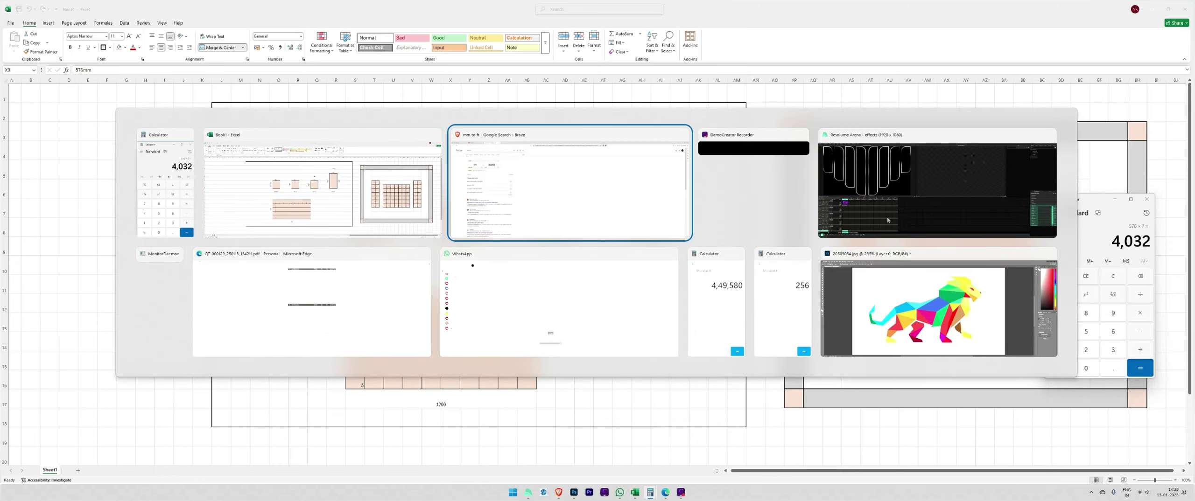
pyautogui.hotkey('alt', 'Tab')
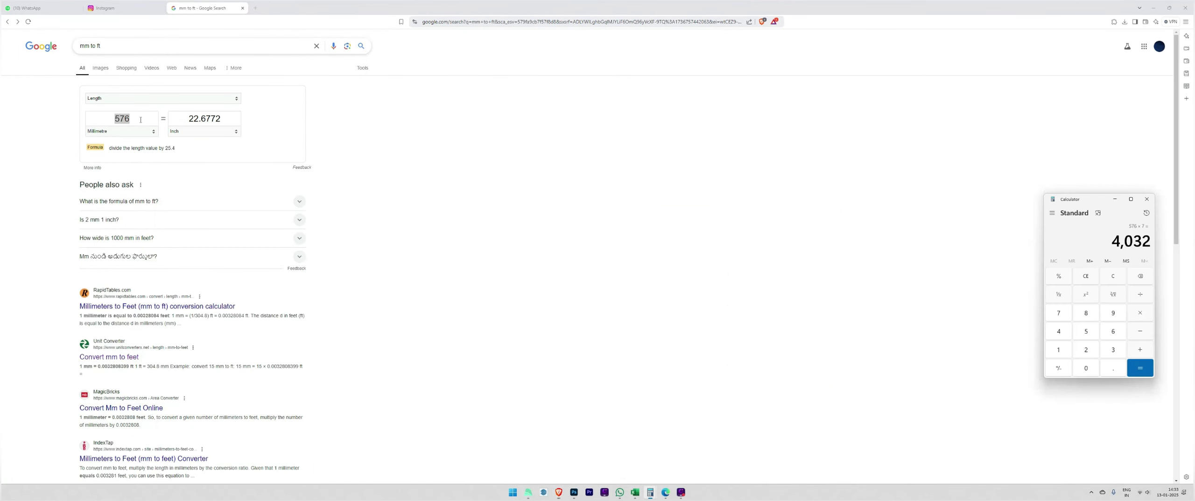
pyautogui.hotkey('alt', 'Tab')
pyautogui.hotkey('alt', 'Tab')
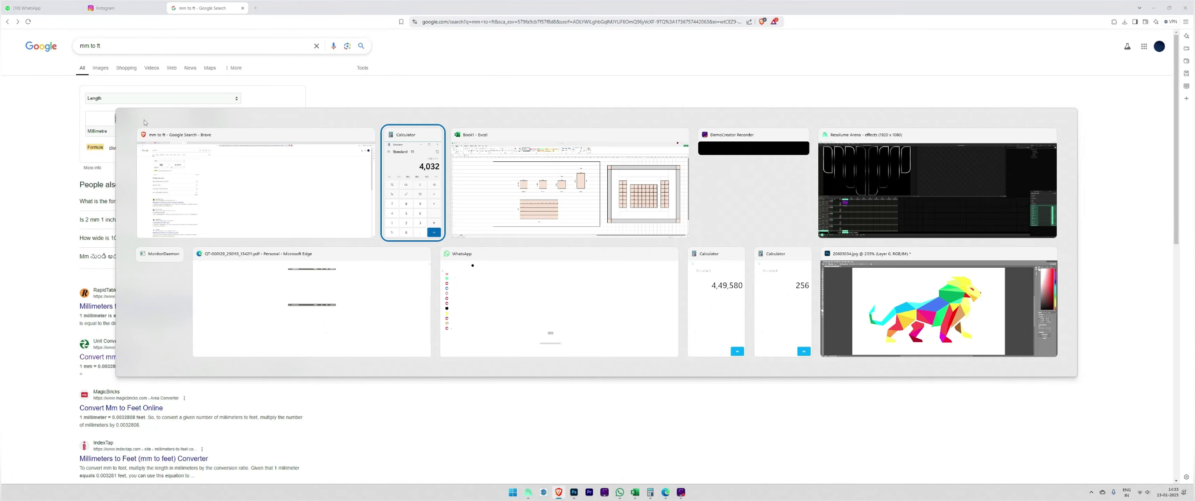
pyautogui.hotkey('alt', 'Tab')
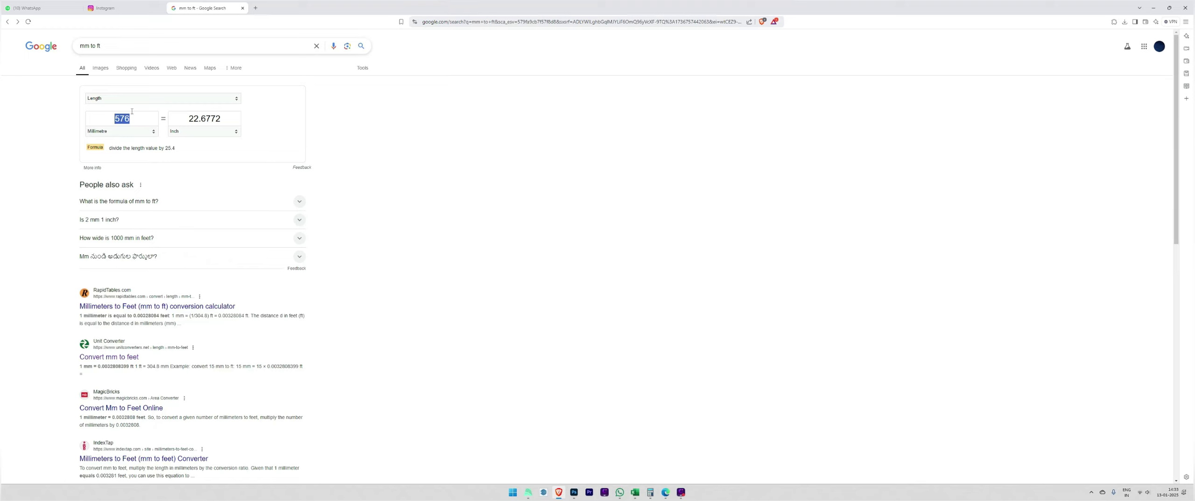
pyautogui.hotkey('alt', 'Tab')
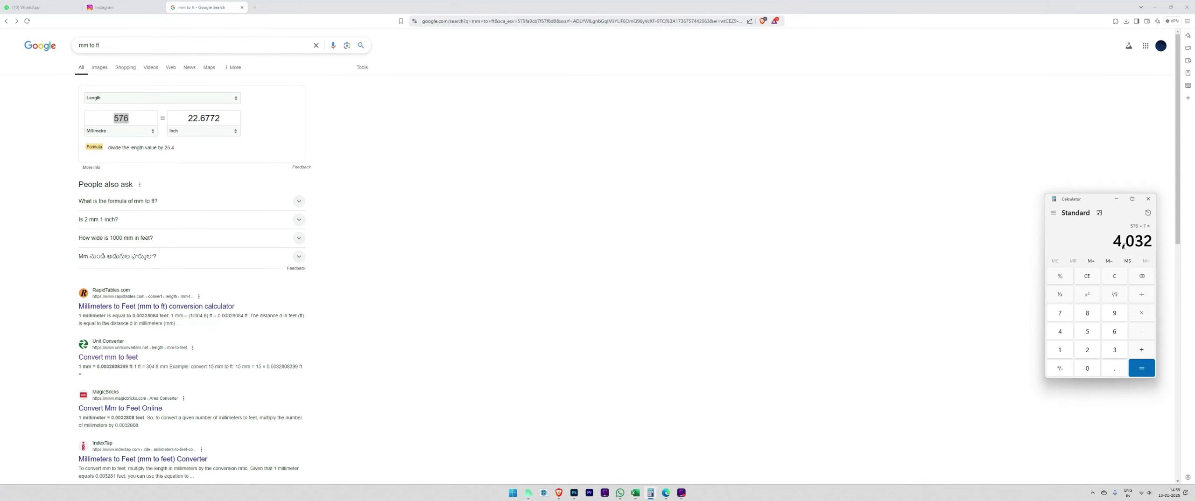
pyautogui.click(137, 121)
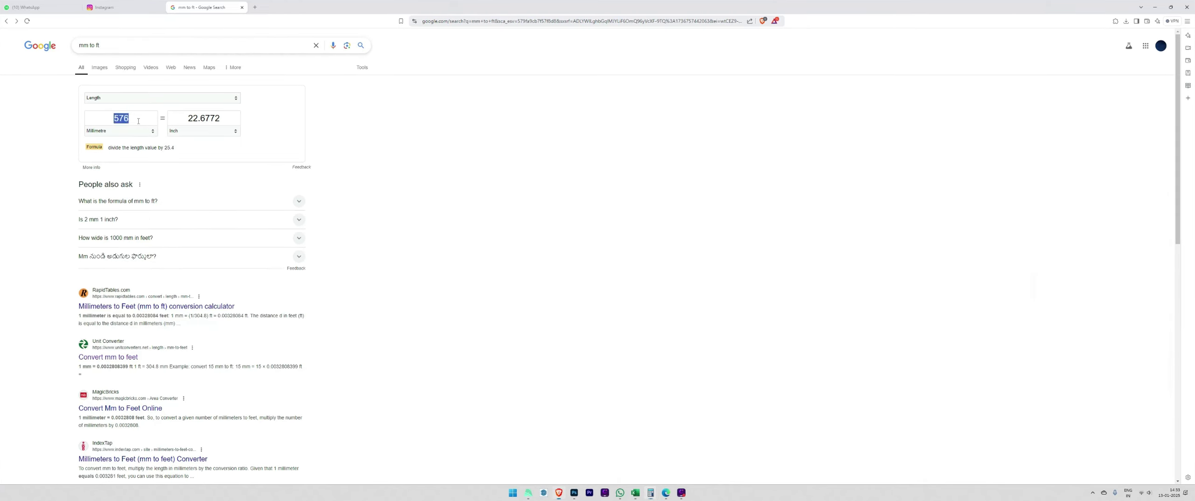
pyautogui.hotkey('ctrl', 'a')
pyautogui.write('4032')
# - Change the converter's output unit to feet and highlight the converted value
pyautogui.moveTo(188, 121); pyautogui.dragTo(226, 121)
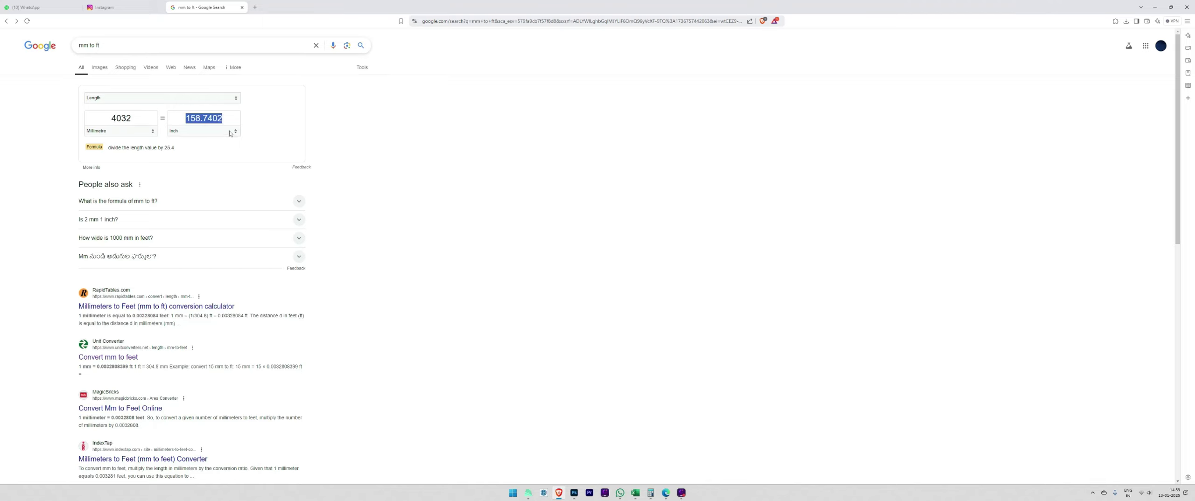
pyautogui.click(230, 132)
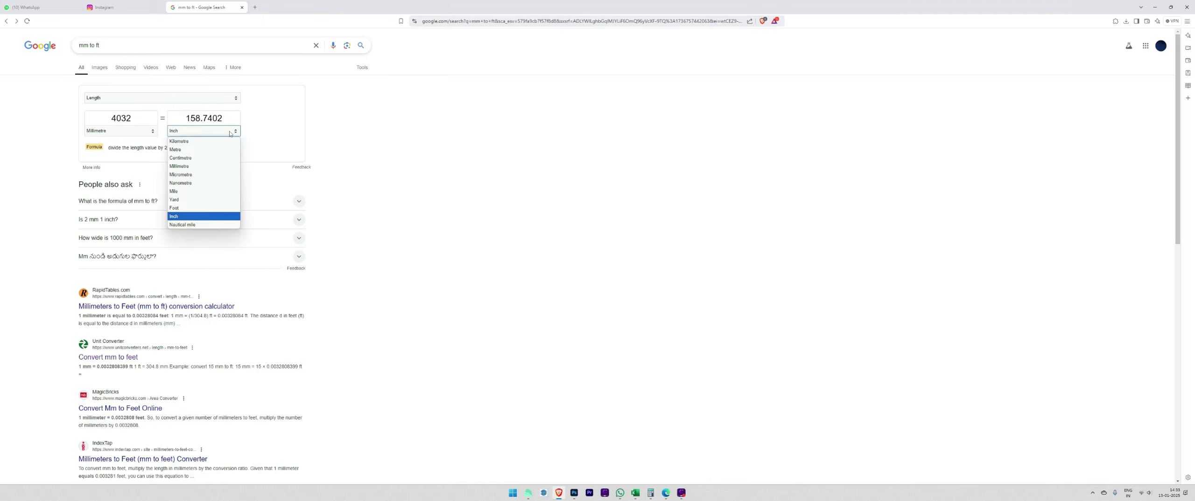
pyautogui.click(214, 208)
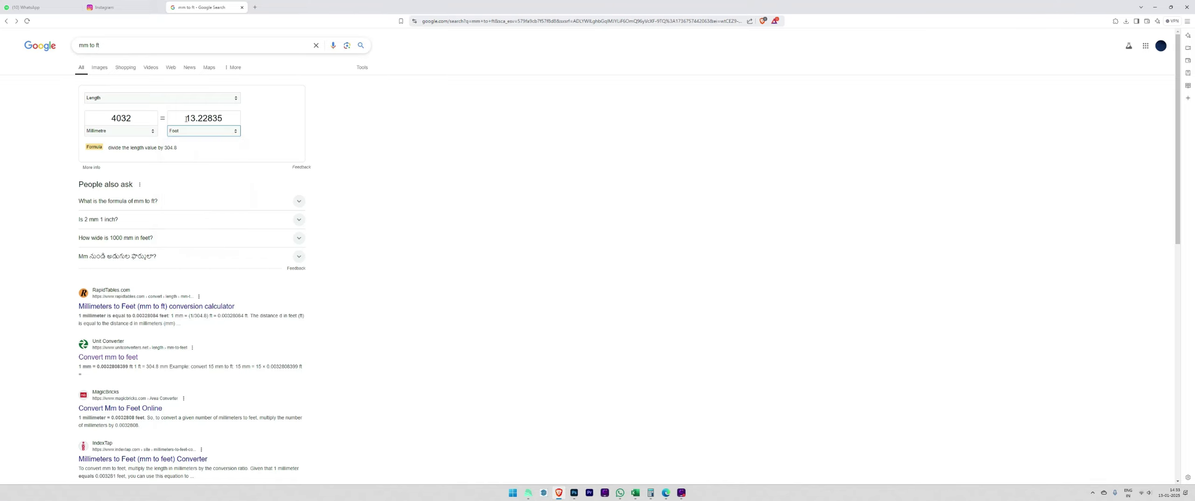
pyautogui.moveTo(186, 119); pyautogui.dragTo(222, 121)
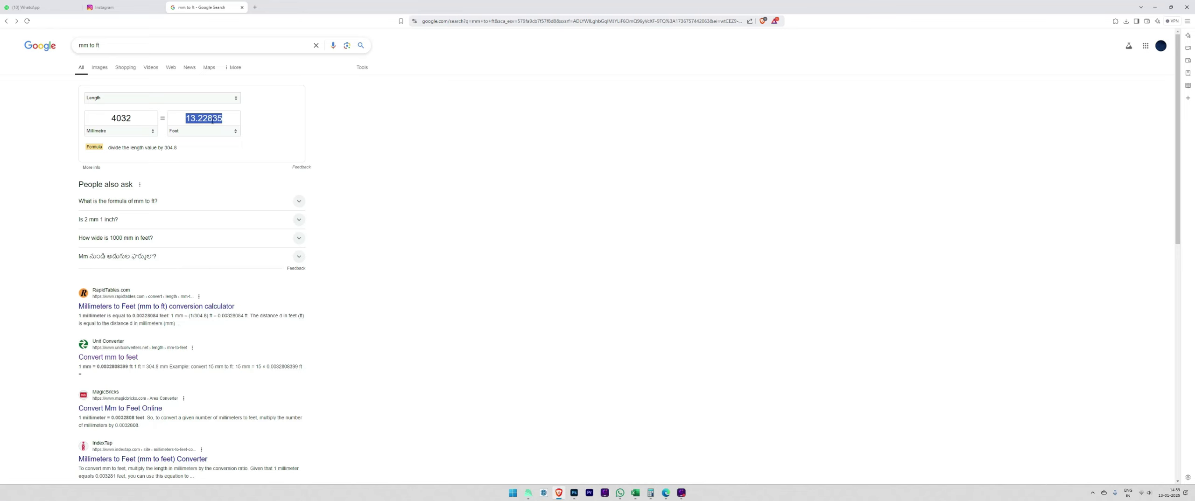
# - Switch back to Excel and enter 13.22ft in the merged height cell beside the first 2-by-7 side grid
pyautogui.hotkey('alt', 'Tab')
pyautogui.hotkey('alt', 'Tab')
pyautogui.hotkey('alt', 'Tab')
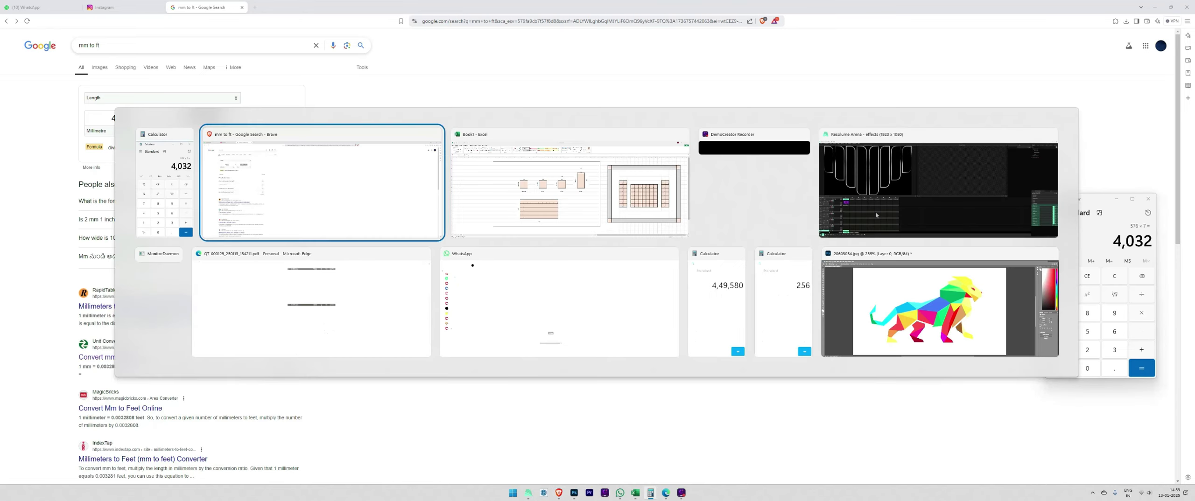
pyautogui.click(838, 290)
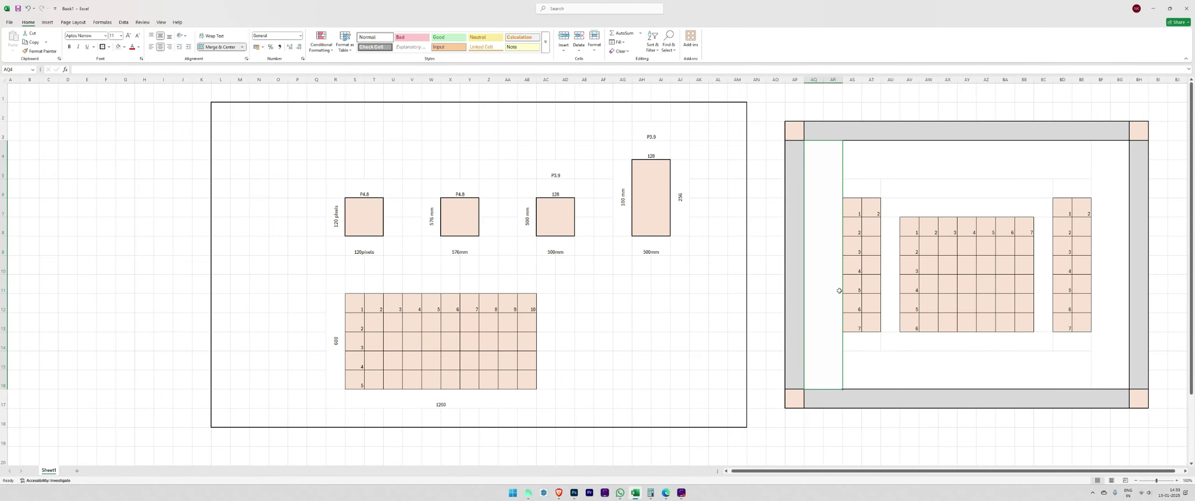
pyautogui.write('13.222')
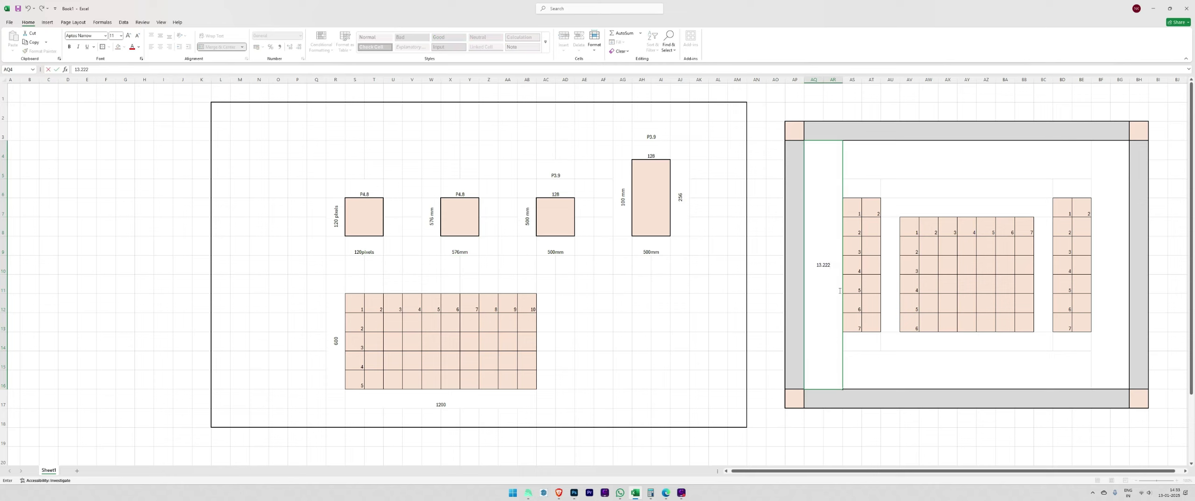
pyautogui.press('BackSpace')
pyautogui.write('ft')
pyautogui.press('Return')
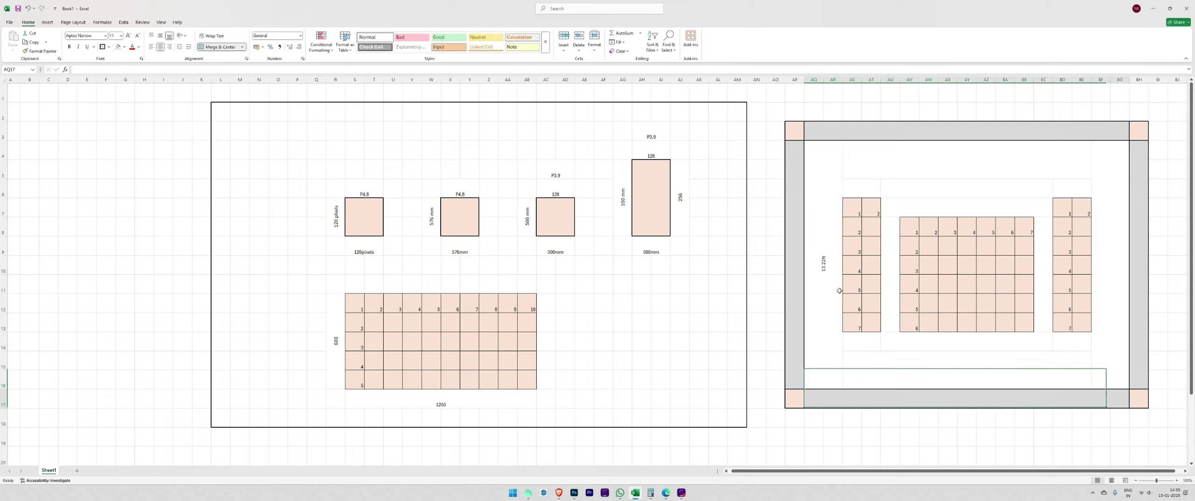
# - Check the two-panel width of the first side grid and calculate 576 × 2 in Calculator
pyautogui.moveTo(853, 205); pyautogui.dragTo(852, 326)
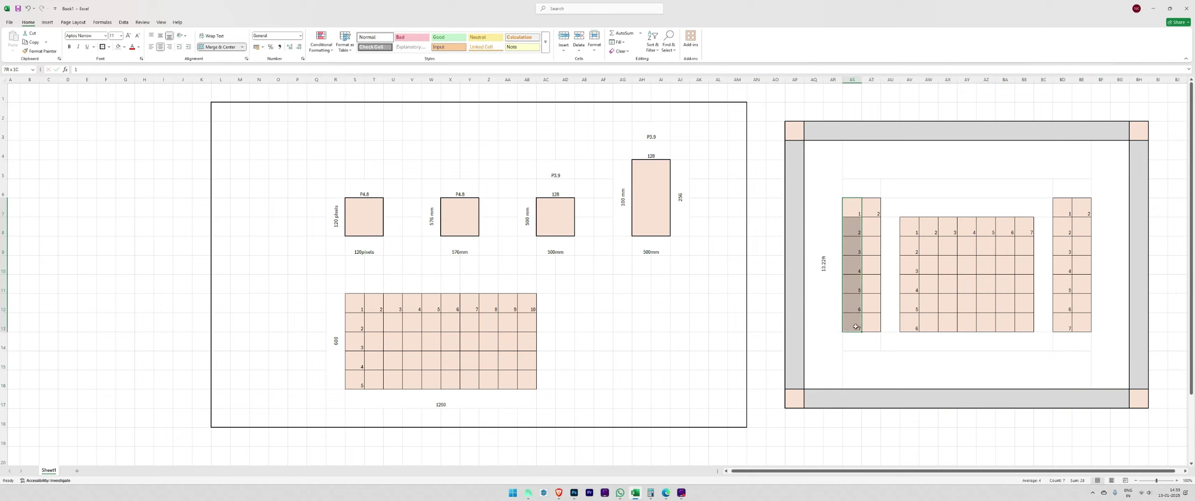
pyautogui.click(853, 191)
pyautogui.moveTo(853, 208); pyautogui.dragTo(867, 211)
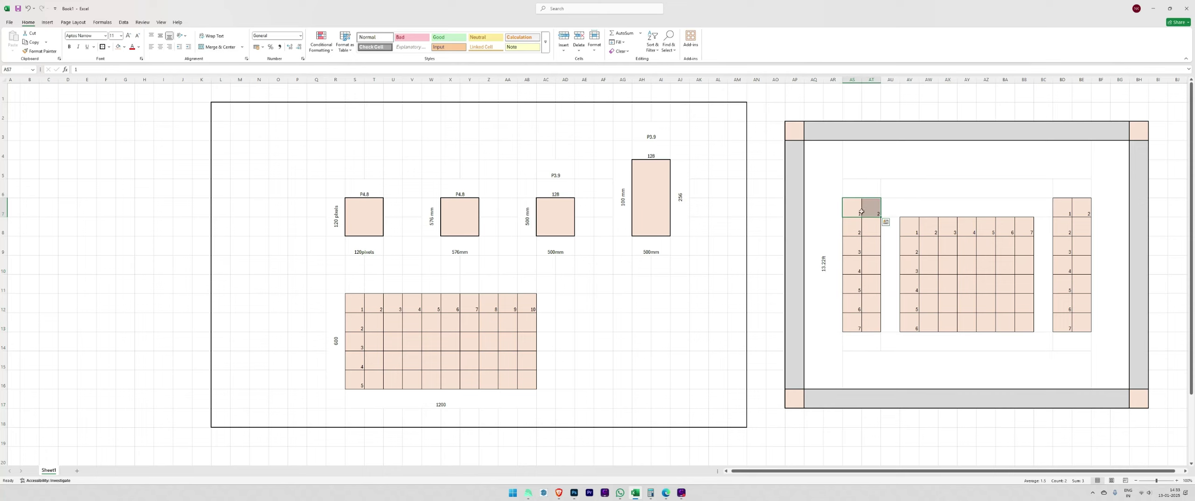
pyautogui.hotkey('alt', 'Tab')
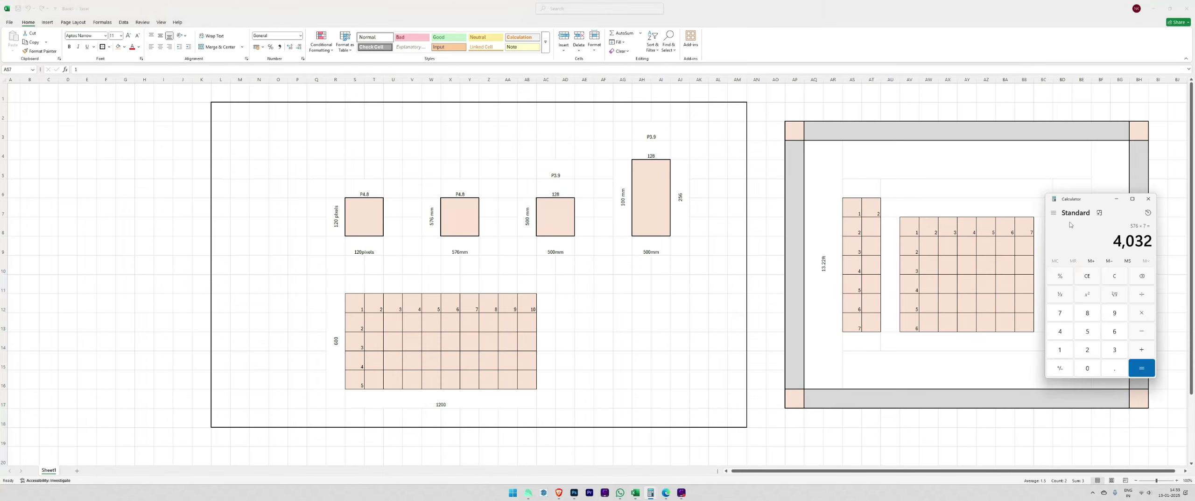
pyautogui.click(1110, 278)
pyautogui.click(1083, 331)
pyautogui.press('7')
pyautogui.click(1109, 334)
pyautogui.click(1139, 315)
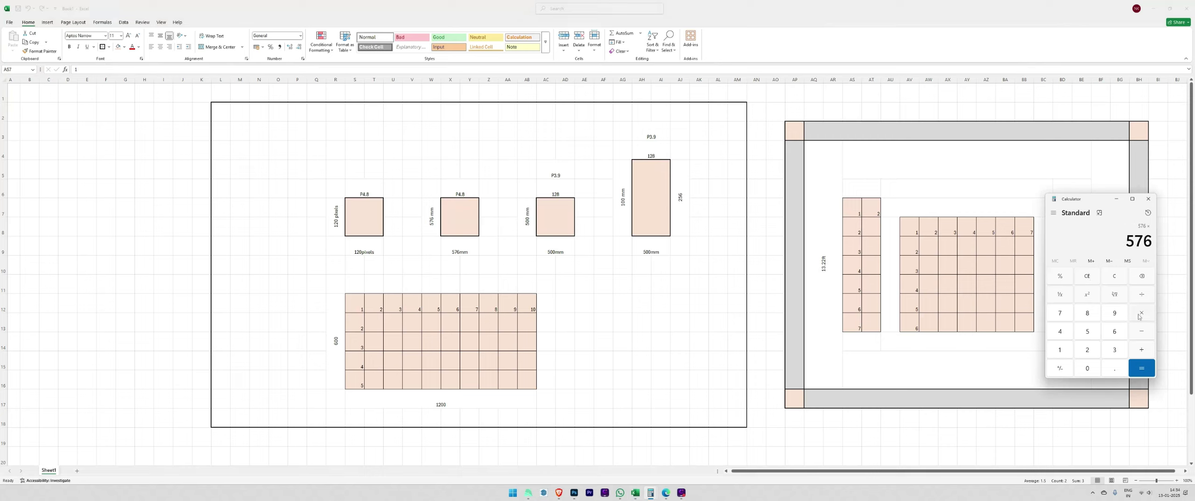
pyautogui.click(1088, 350)
pyautogui.click(1141, 368)
# - Switch to the Google unit converter in Brave and set the millimetre value to 1152
pyautogui.hotkey('alt', 'Tab')
pyautogui.hotkey('alt', 'Tab')
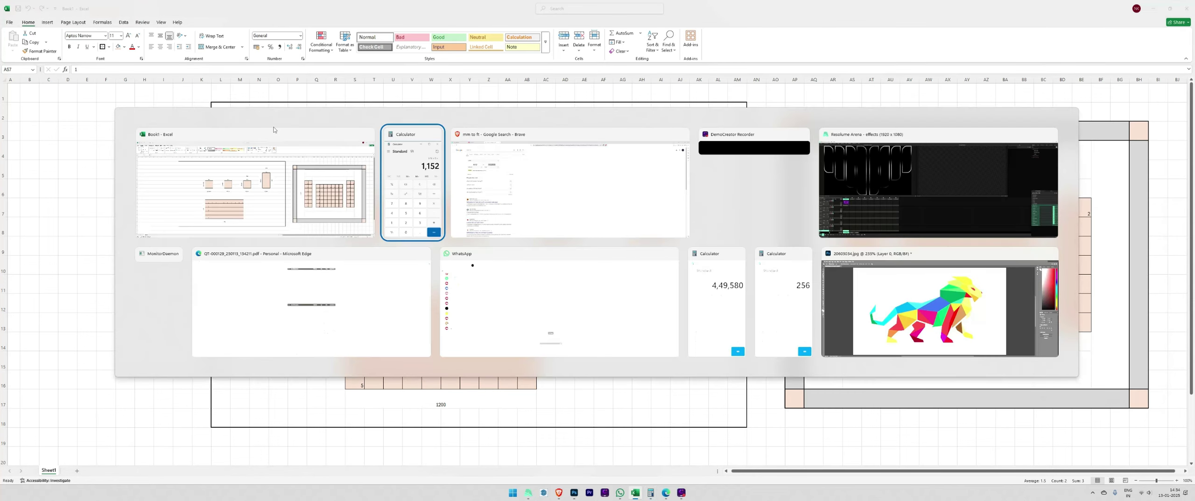
pyautogui.hotkey('alt', 'Tab')
pyautogui.press('Tab')
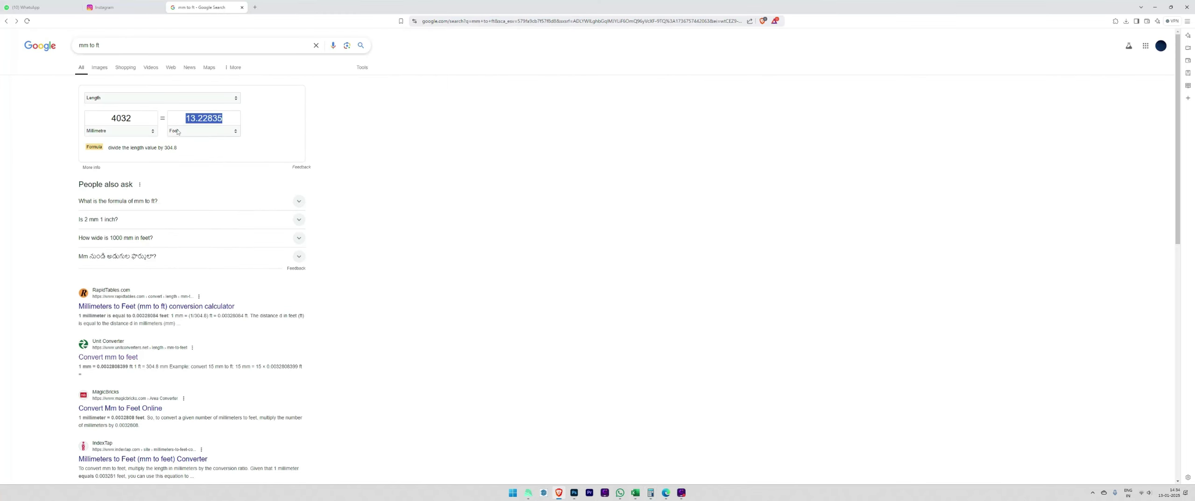
pyautogui.click(140, 122)
pyautogui.write('1152')
# - Switch back to Excel and enter 3.77ft in the merged width cell above the first 2-by-7 side grid
pyautogui.hotkey('alt', 'Tab')
pyautogui.hotkey('alt', 'Tab')
pyautogui.press('Tab')
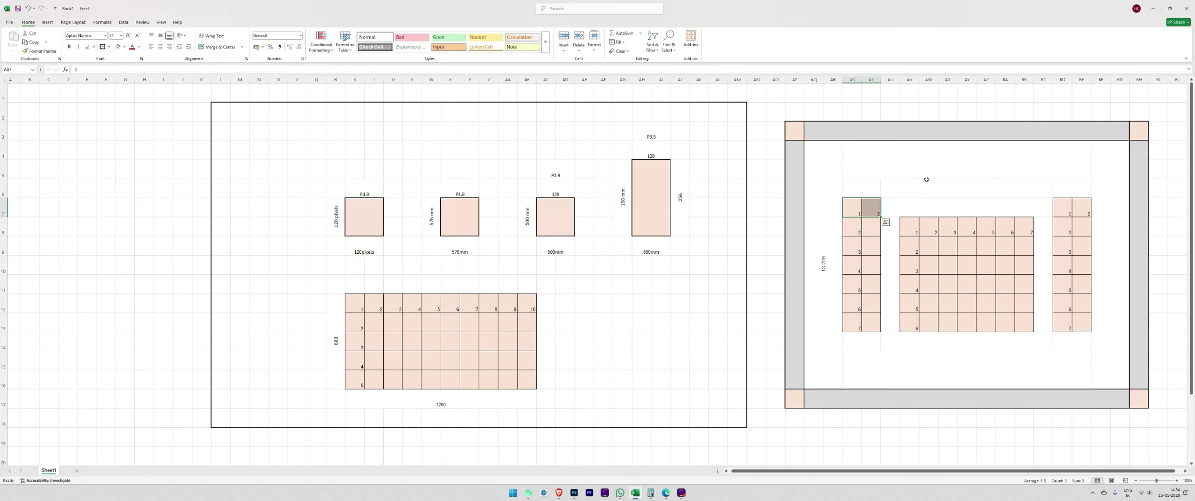
pyautogui.click(865, 191)
pyautogui.write('3.')
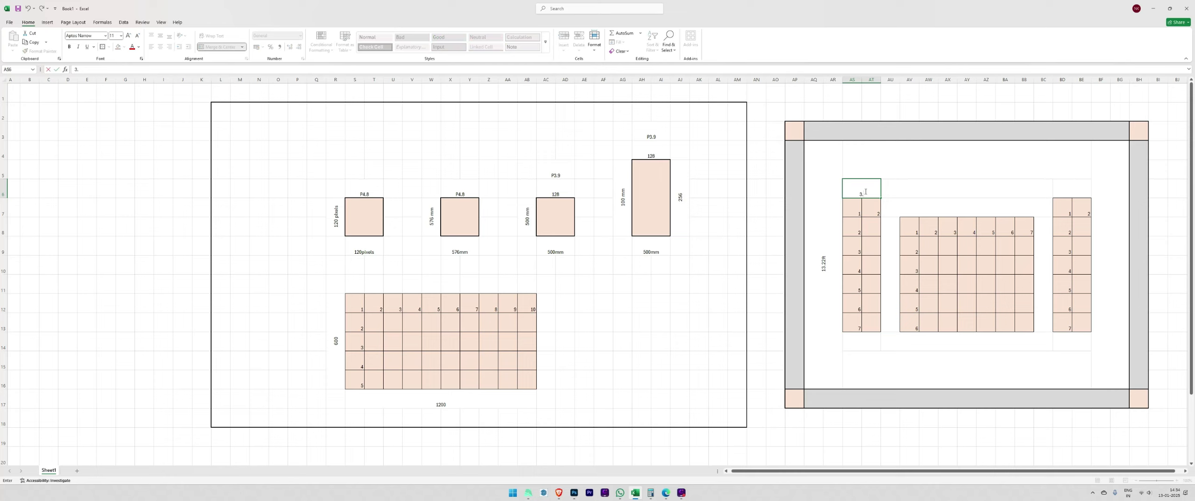
pyautogui.write('77')
pyautogui.press('Return')
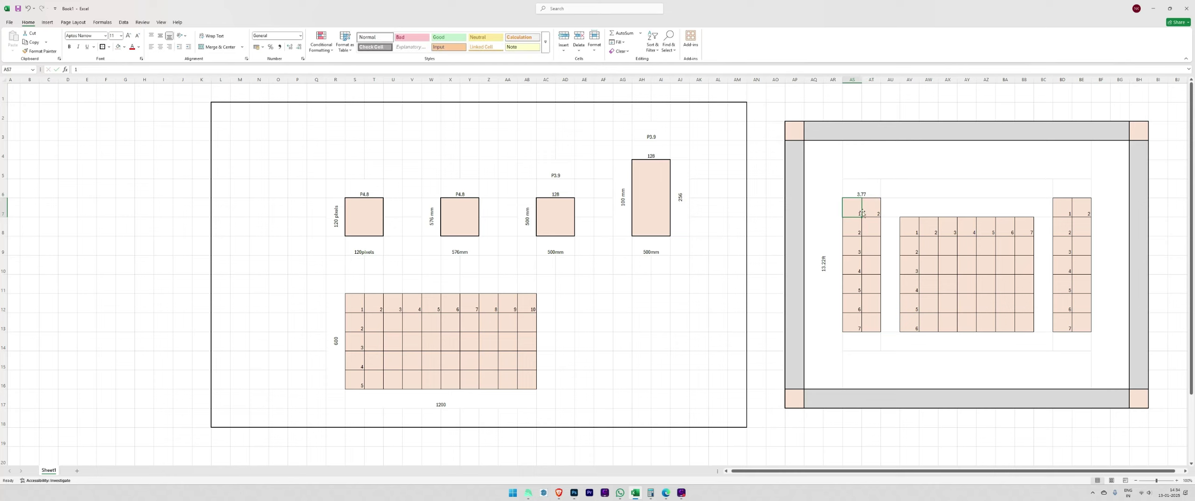
pyautogui.click(859, 192)
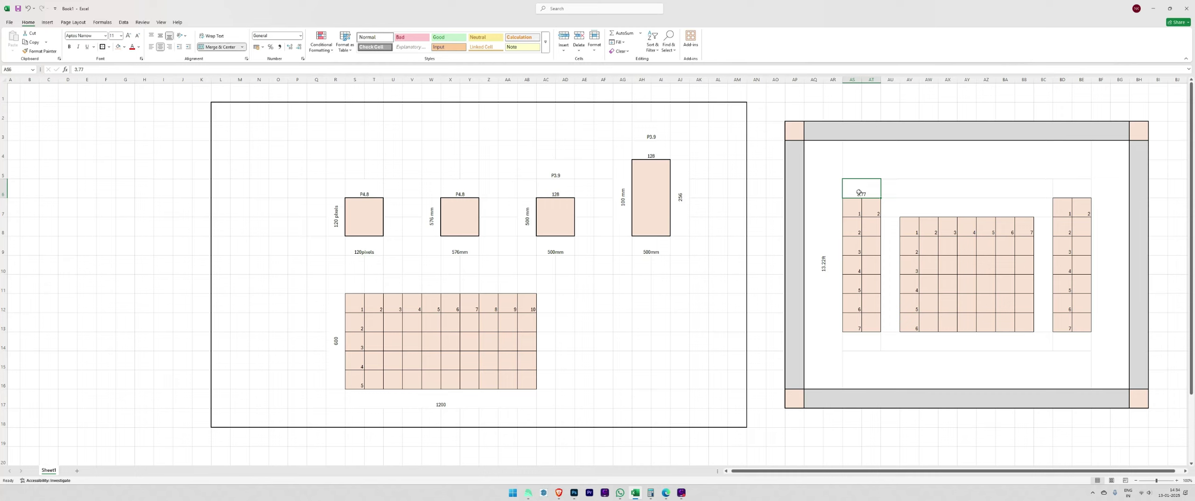
pyautogui.doubleClick(870, 192)
pyautogui.write('ft')
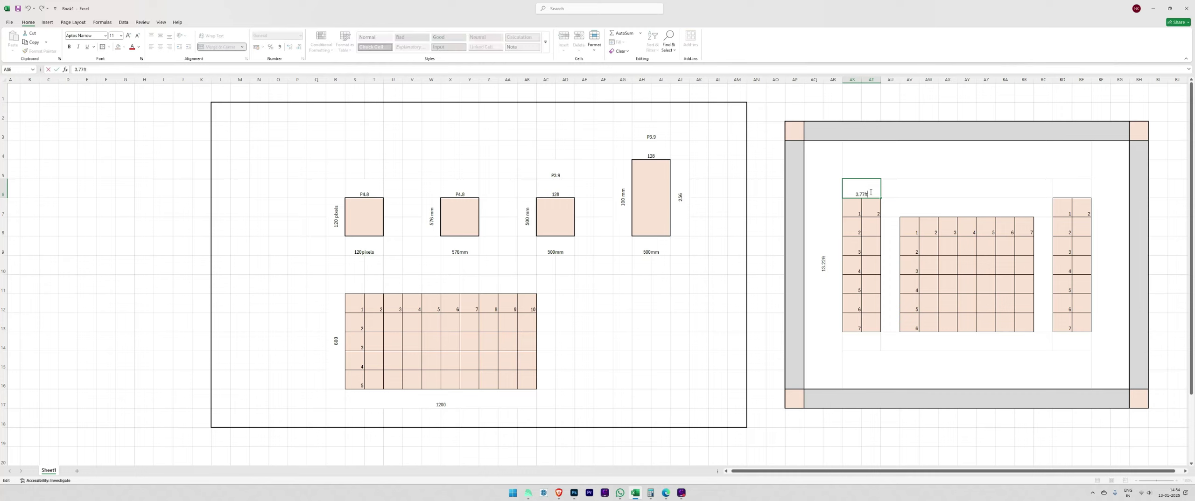
pyautogui.click(885, 171)
# - Review the width and height labels of the first side grid and the empty merged cell above the centre grid
pyautogui.click(864, 195)
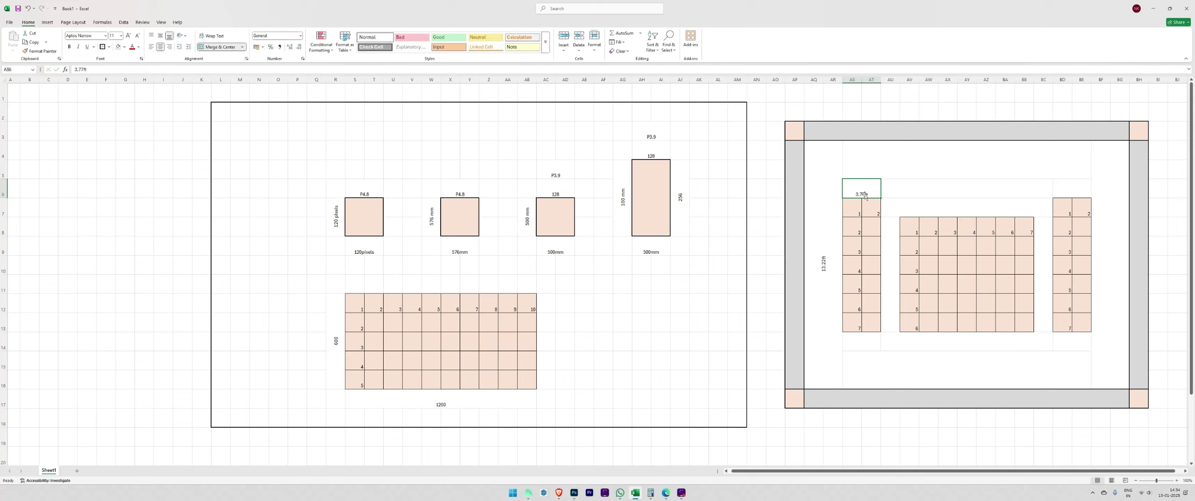
pyautogui.click(824, 256)
pyautogui.click(864, 175)
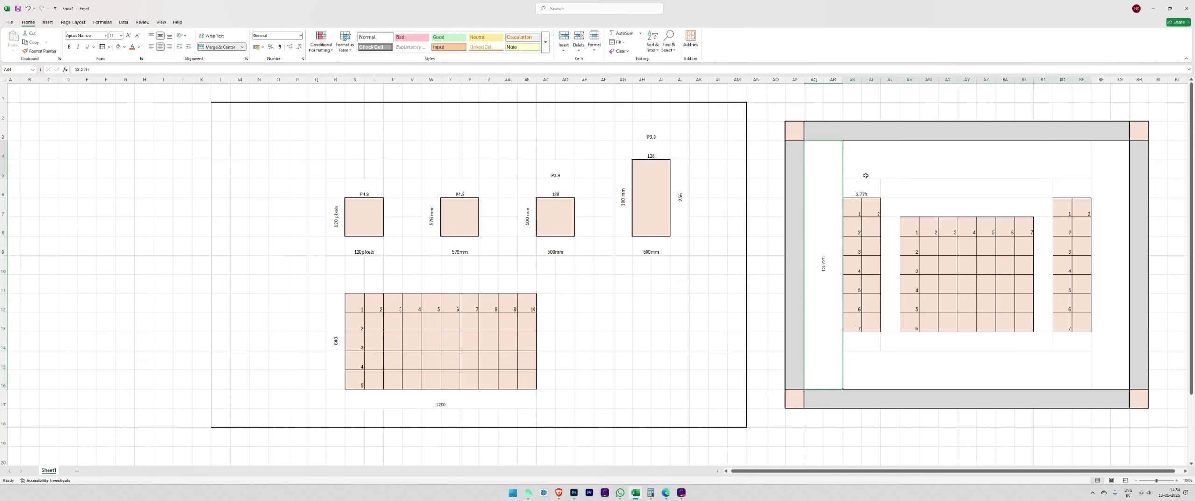
pyautogui.moveTo(865, 178); pyautogui.dragTo(868, 193)
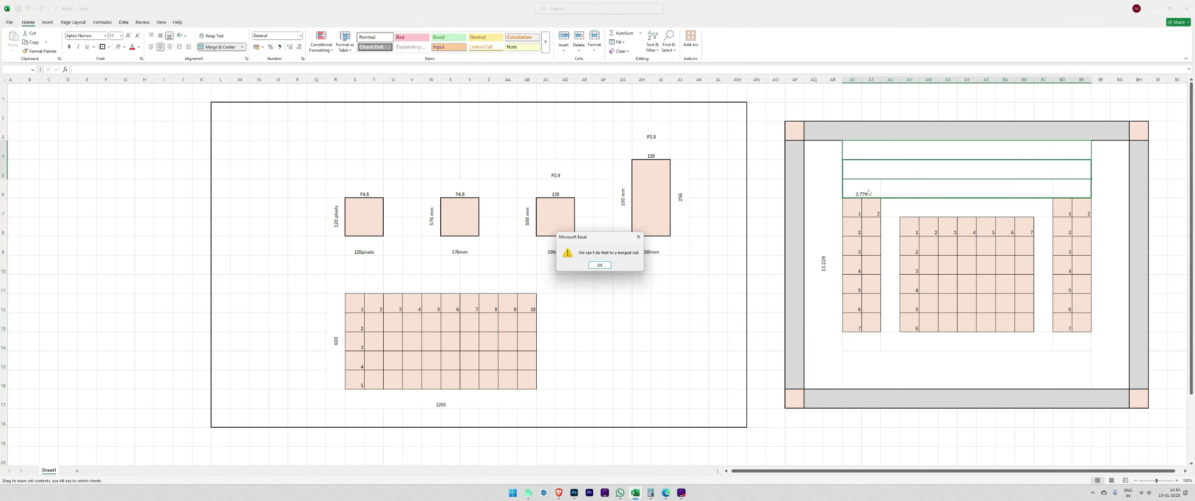
pyautogui.click(638, 236)
pyautogui.click(862, 190)
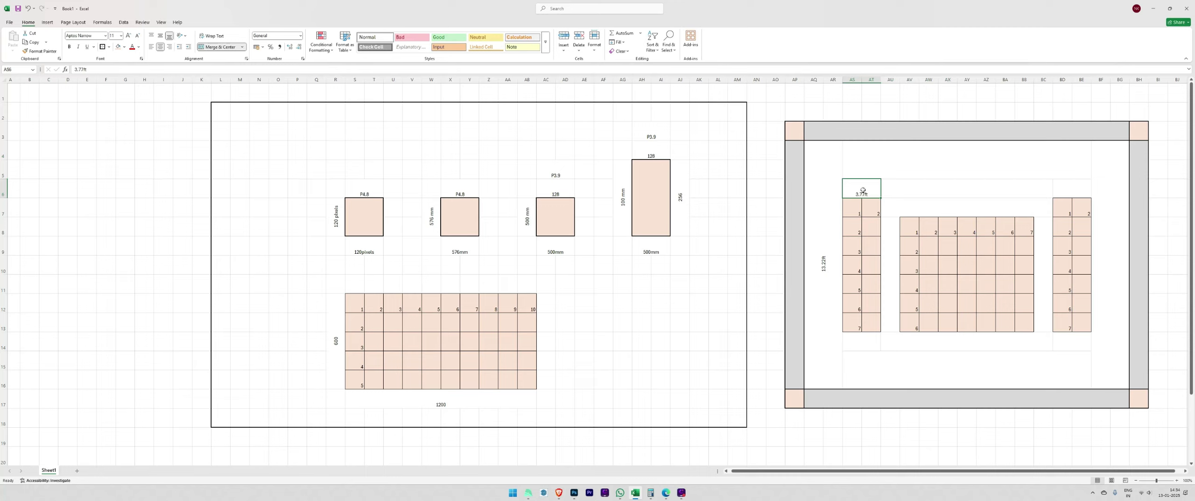
pyautogui.click(824, 235)
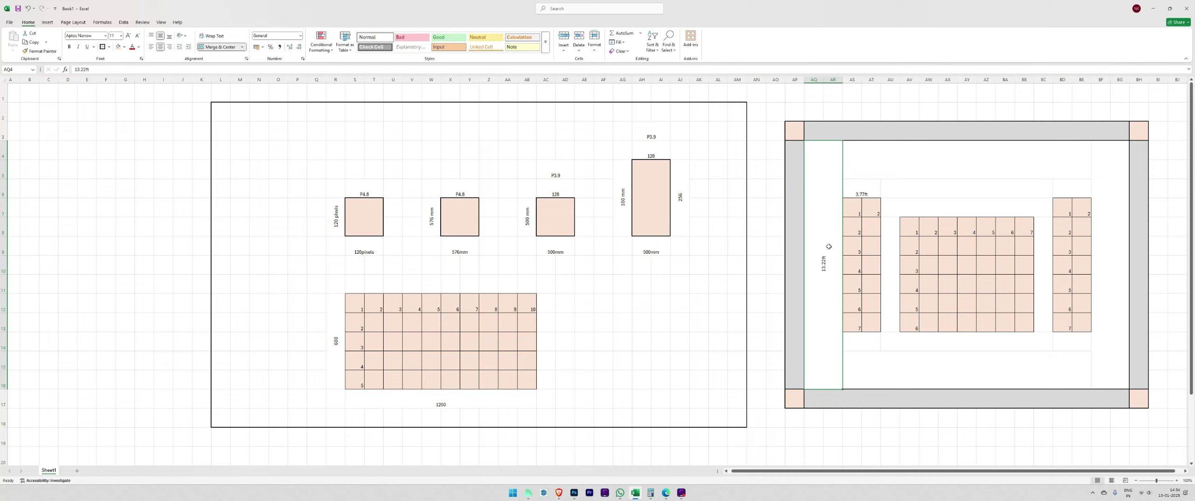
pyautogui.click(851, 198)
pyautogui.click(836, 198)
pyautogui.click(867, 196)
pyautogui.click(925, 209)
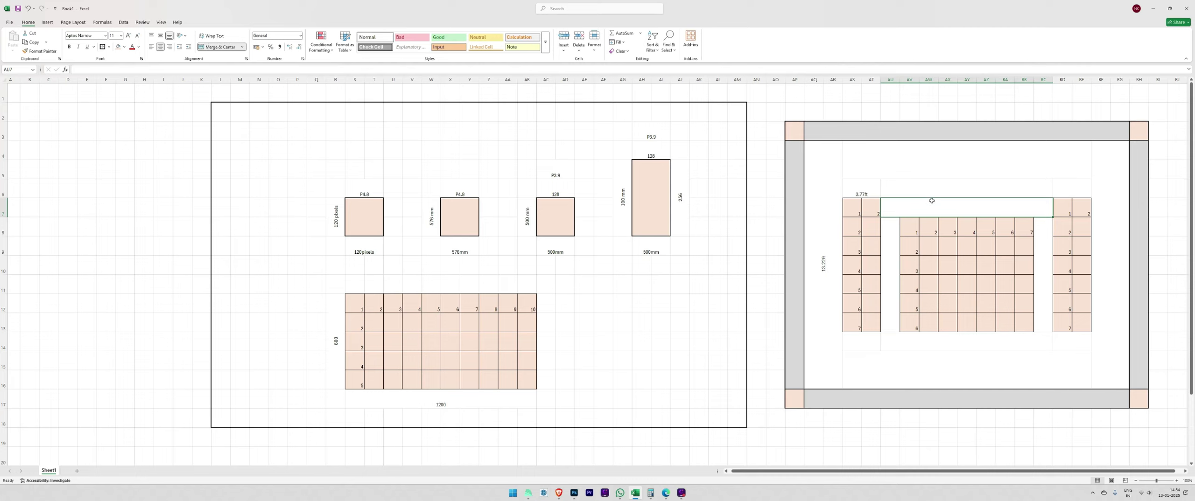
# - Compare the centre grid's seven-panel width with the side grid's seven-panel height and copy the 13.22ft label above the centre grid
pyautogui.moveTo(922, 230); pyautogui.dragTo(1025, 227)
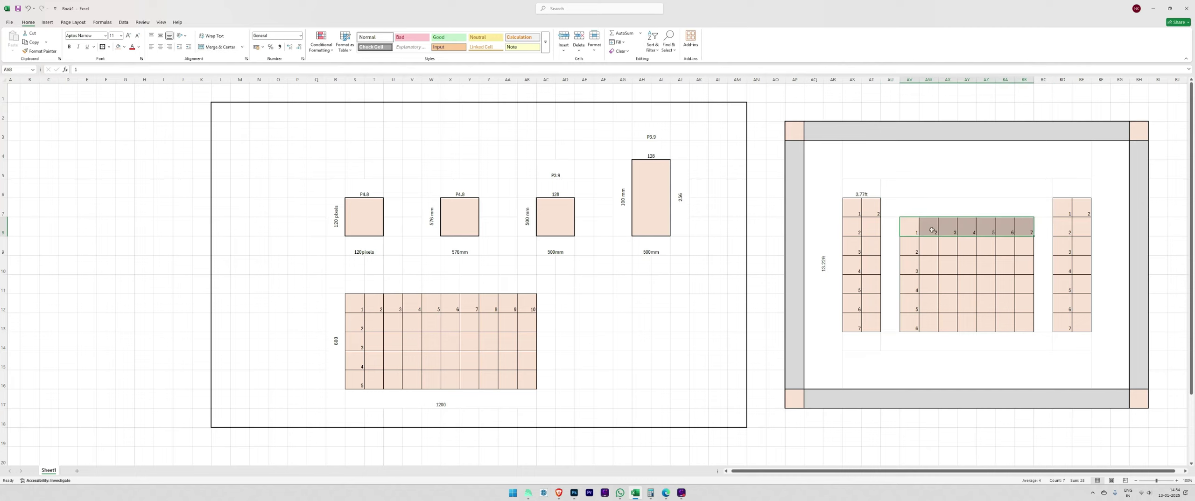
pyautogui.hotkey('alt', 'Tab')
pyautogui.hotkey('alt', 'Tab')
pyautogui.moveTo(856, 210); pyautogui.dragTo(853, 324)
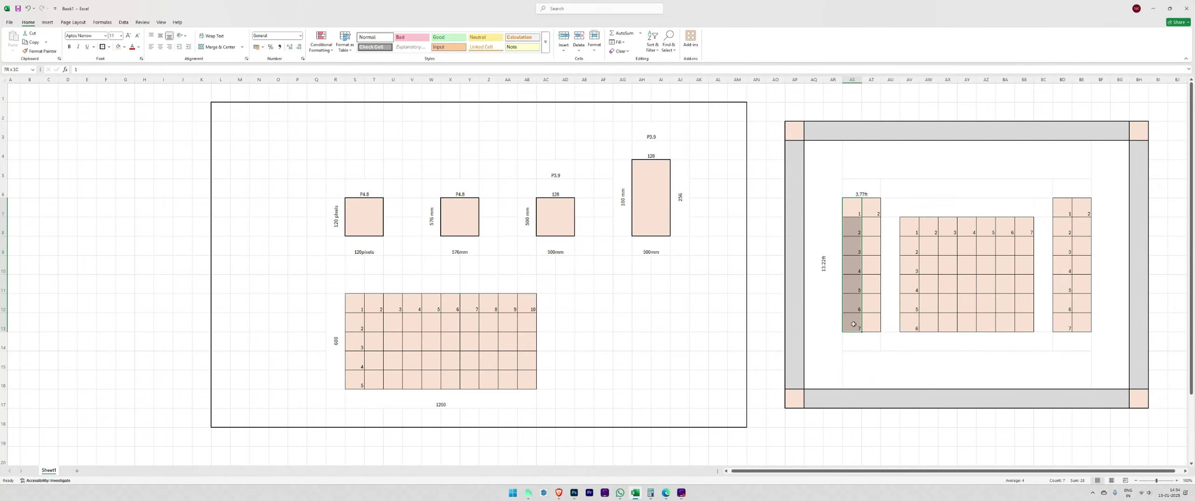
pyautogui.moveTo(909, 227); pyautogui.dragTo(1019, 228)
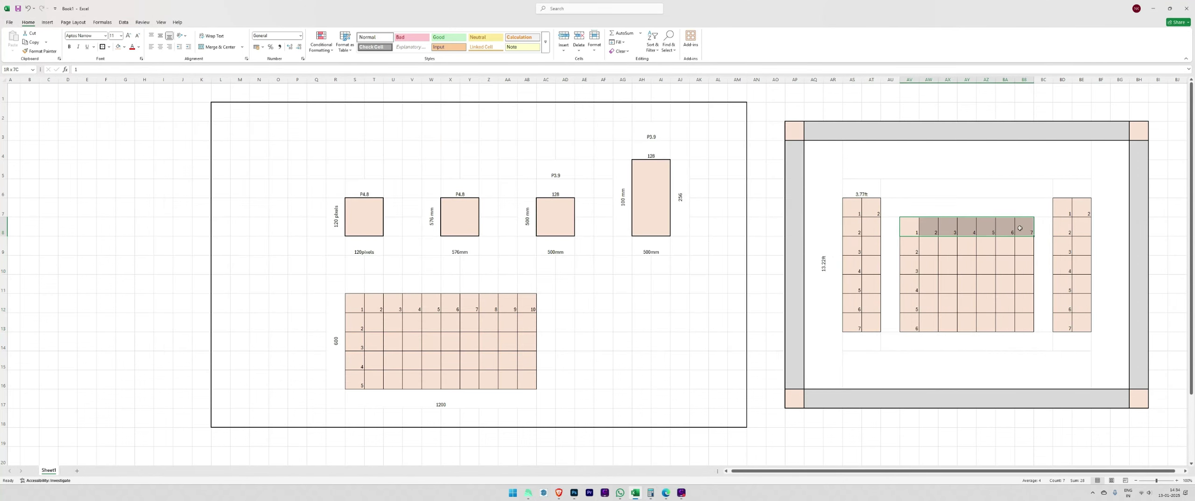
pyautogui.click(832, 250)
pyautogui.hotkey('ctrl', 'c')
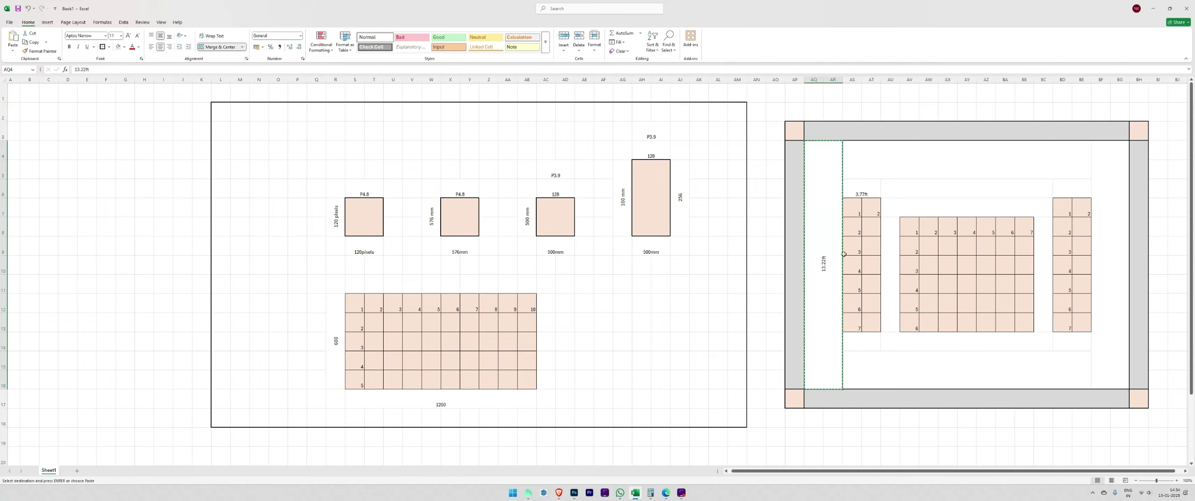
pyautogui.moveTo(889, 207); pyautogui.dragTo(1045, 208)
pyautogui.hotkey('ctrl', 'v')
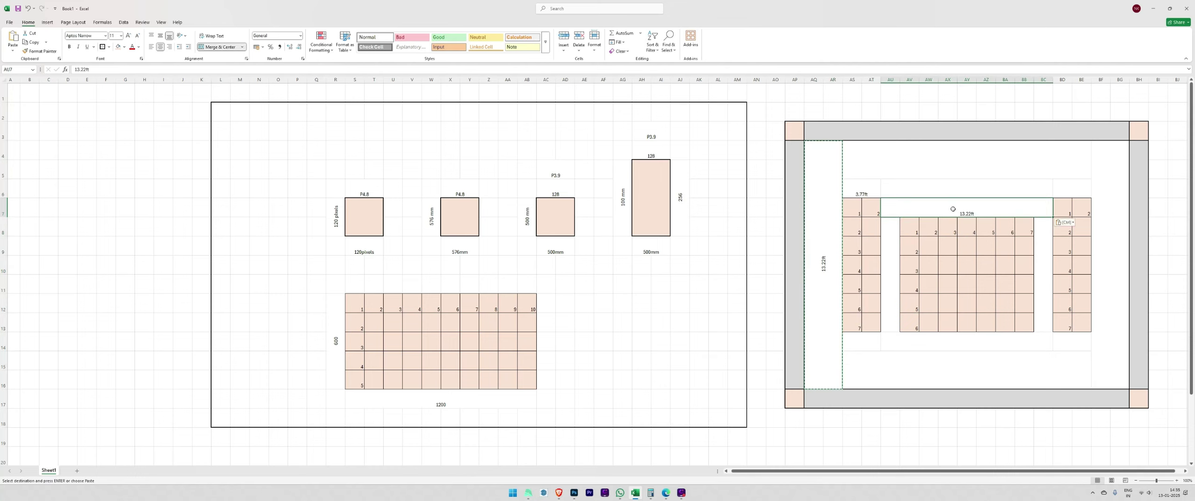
pyautogui.press('Escape')
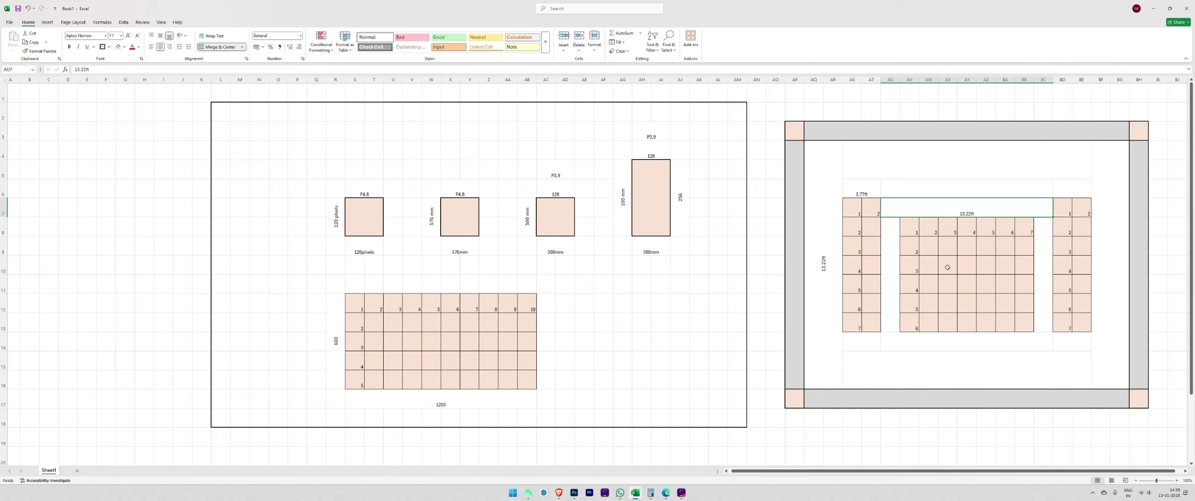
# - Check the centre grid's six-panel height and calculate 576 × 6 in Calculator
pyautogui.moveTo(912, 232); pyautogui.dragTo(917, 319)
pyautogui.hotkey('alt', 'Tab')
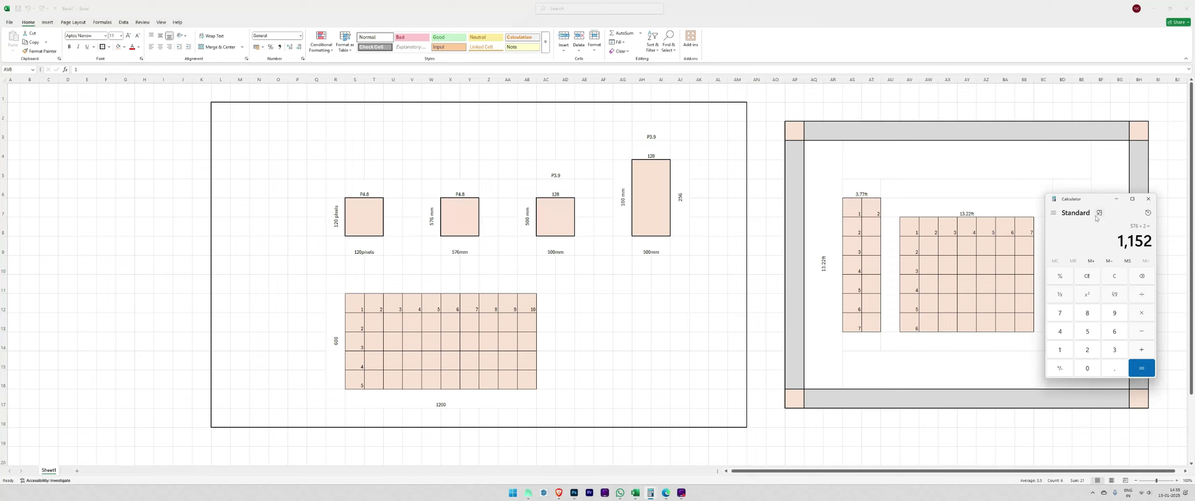
pyautogui.press('Escape')
pyautogui.write('576*')
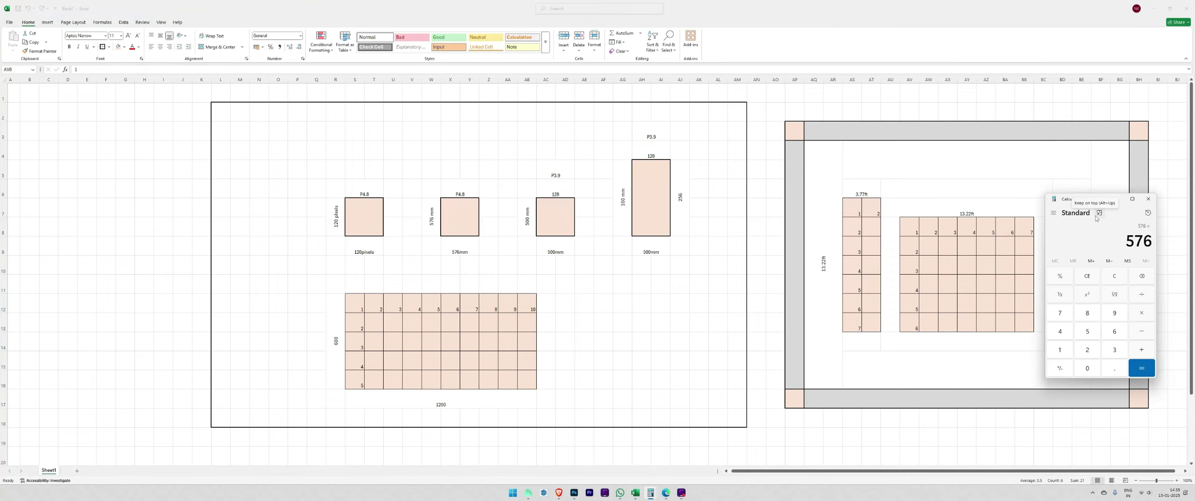
pyautogui.write('6')
pyautogui.press('Return')
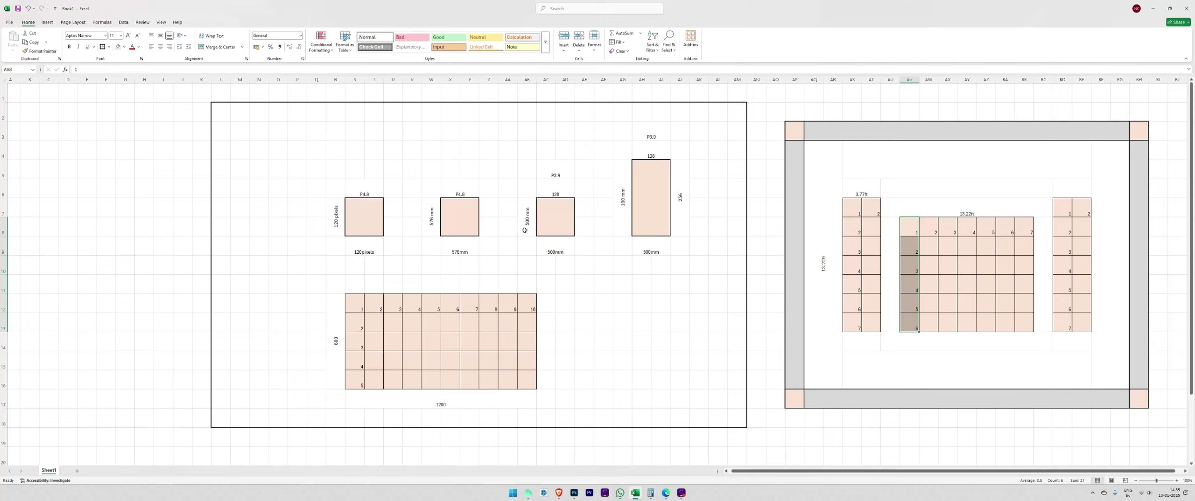
# - Switch to the Google unit converter in Brave and set the millimetre value to 3456
pyautogui.hotkey('alt', 'Tab')
pyautogui.hotkey('alt', 'Tab')
pyautogui.hotkey('alt', 'Tab')
pyautogui.hotkey('alt', 'Tab')
pyautogui.hotkey('alt', 'Tab')
pyautogui.hotkey('alt', 'Tab')
pyautogui.hotkey('alt', 'Tab')
pyautogui.hotkey('alt', 'Tab')
pyautogui.hotkey('alt', 'Tab')
pyautogui.hotkey('alt', 'Tab')
pyautogui.hotkey('alt', 'Tab')
pyautogui.hotkey('alt', 'Tab')
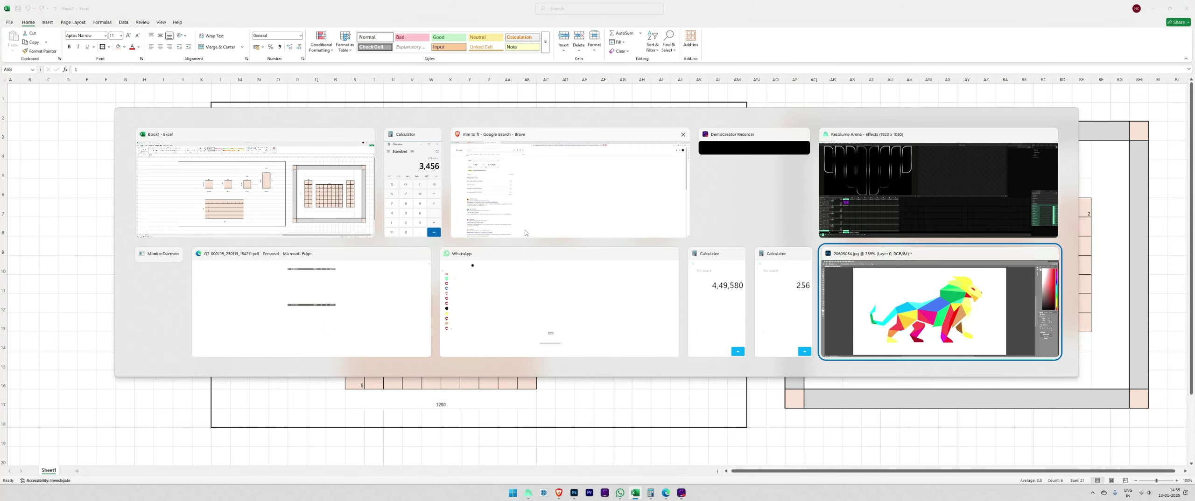
pyautogui.hotkey('alt', 'Tab')
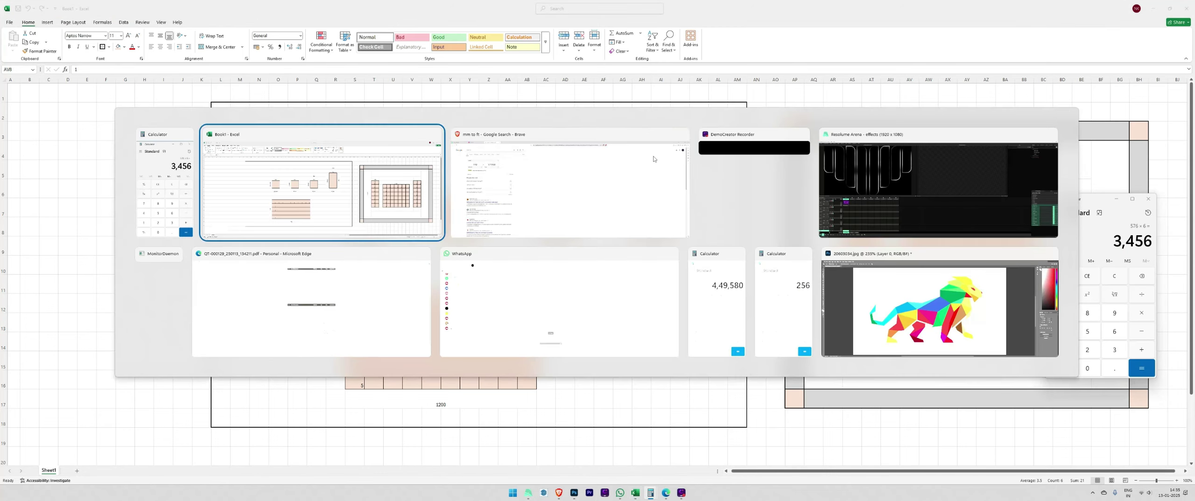
pyautogui.doubleClick(135, 117)
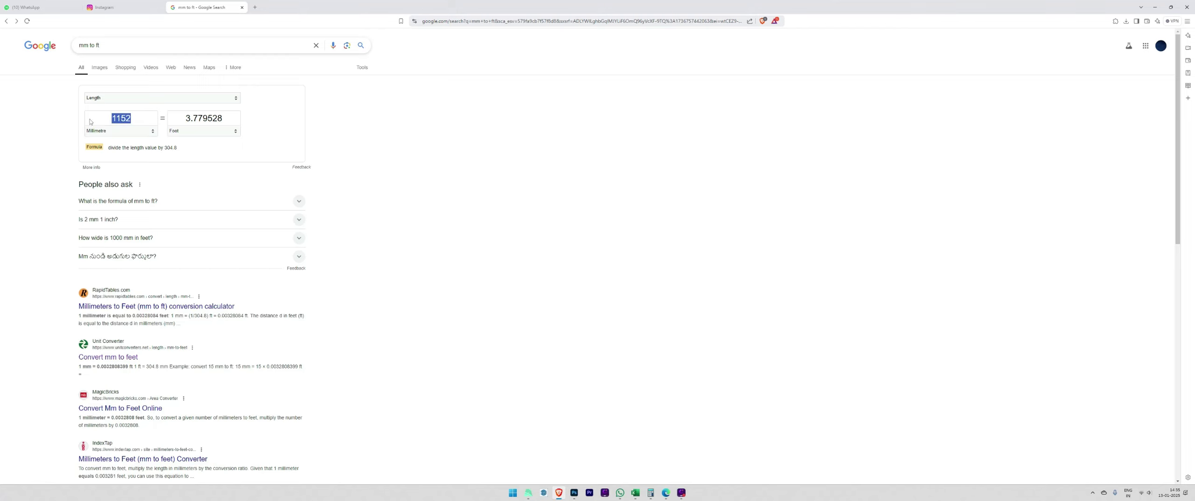
pyautogui.hotkey('alt', 'Tab')
pyautogui.hotkey('alt', 'Tab')
pyautogui.write('3456')
# - Switch back to Excel, enter 11.33ft in the merged height cell beside the centre grid and rotate its text sideways
pyautogui.hotkey('alt', 'Tab')
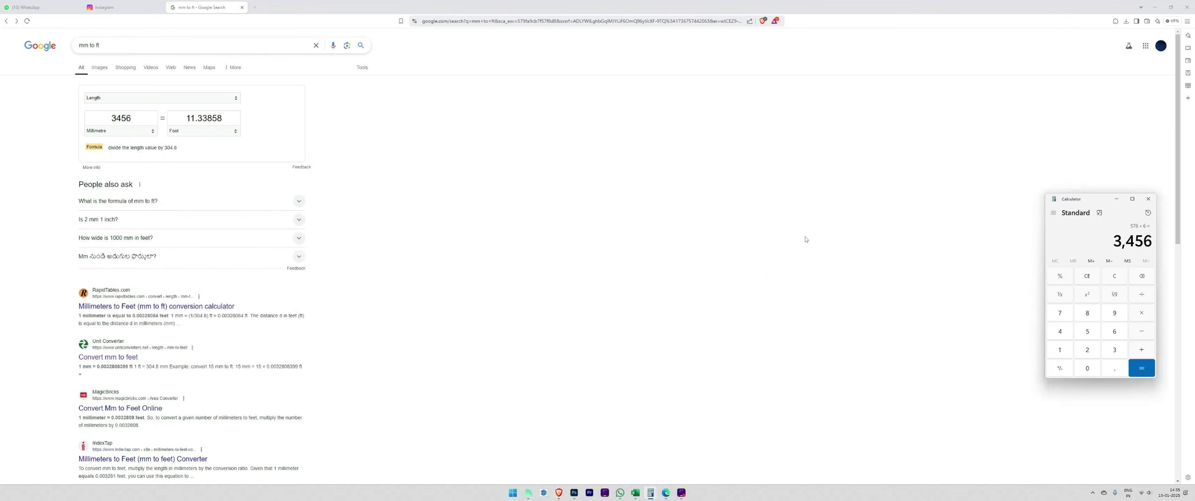
pyautogui.hotkey('alt', 'Tab')
pyautogui.hotkey('alt', 'Tab')
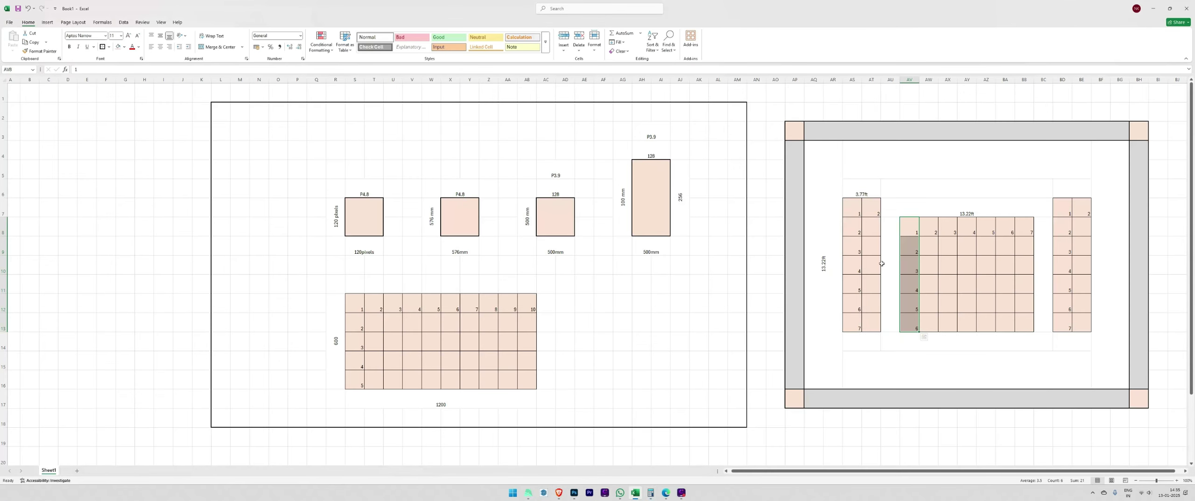
pyautogui.click(887, 265)
pyautogui.write('11')
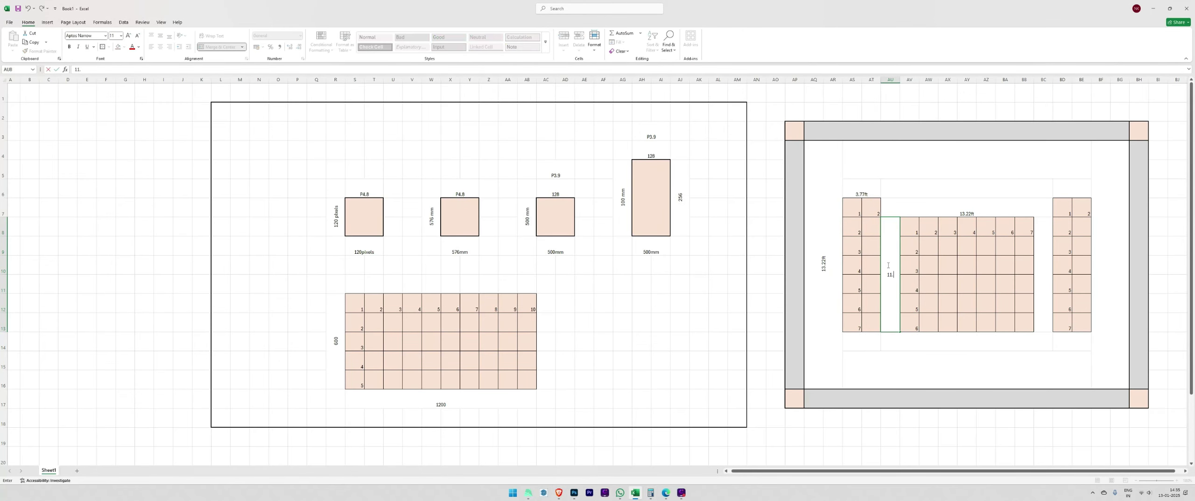
pyautogui.write('.33ft')
pyautogui.press('Return')
pyautogui.press('Up')
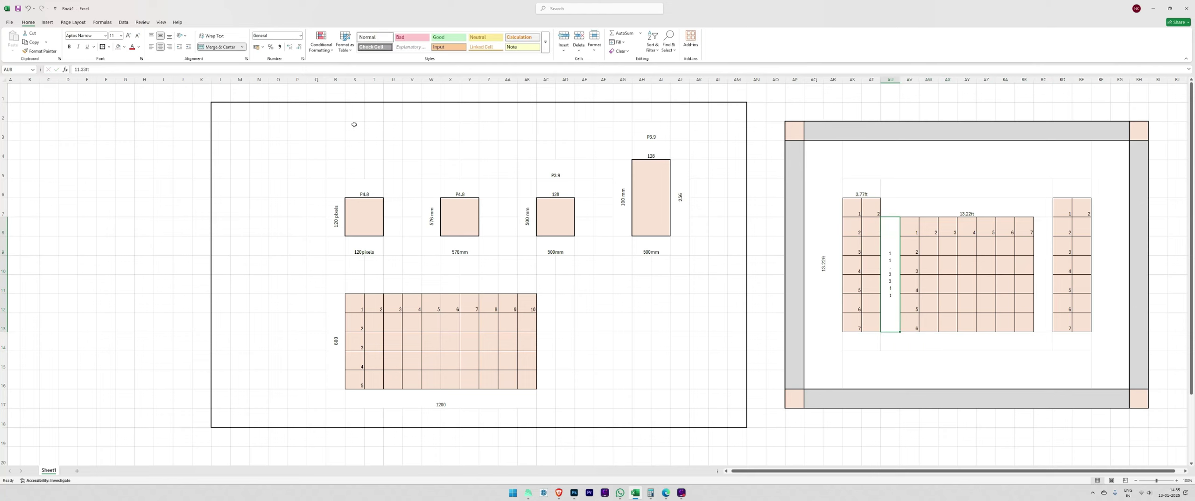
pyautogui.click(183, 35)
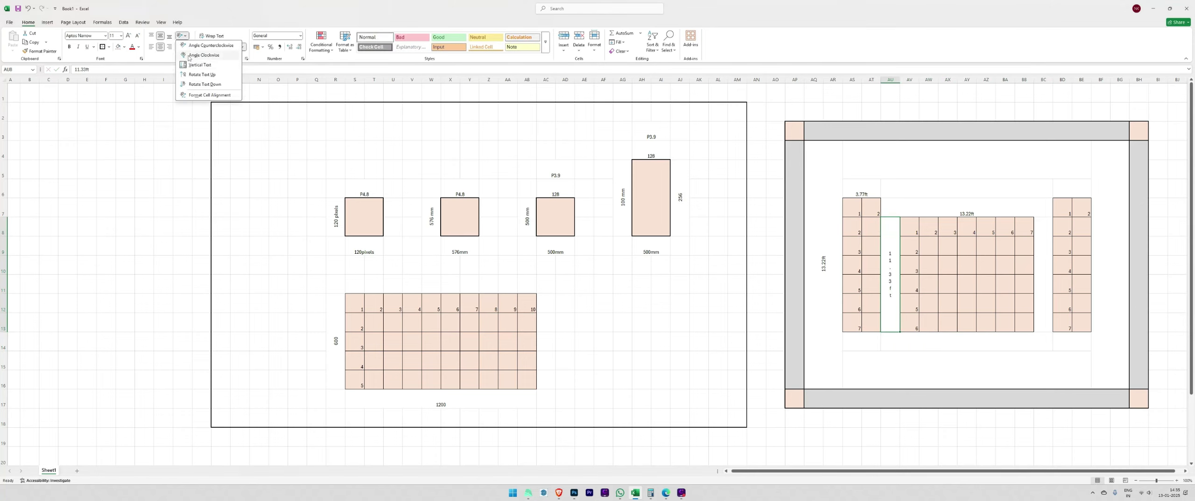
pyautogui.click(197, 85)
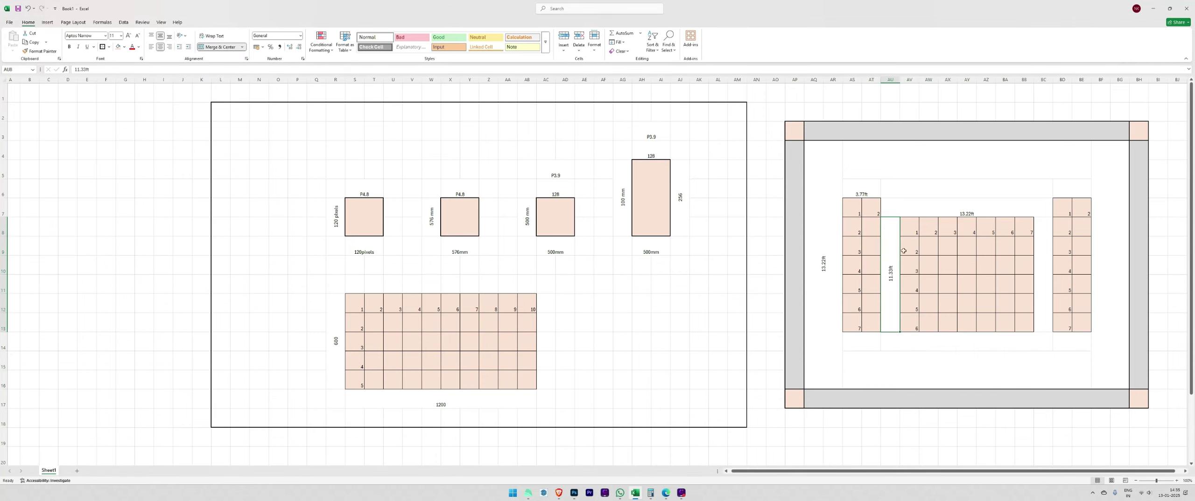
# - Copy the 3.77ft width label from the first side grid to the cell above the second side grid
pyautogui.click(856, 192)
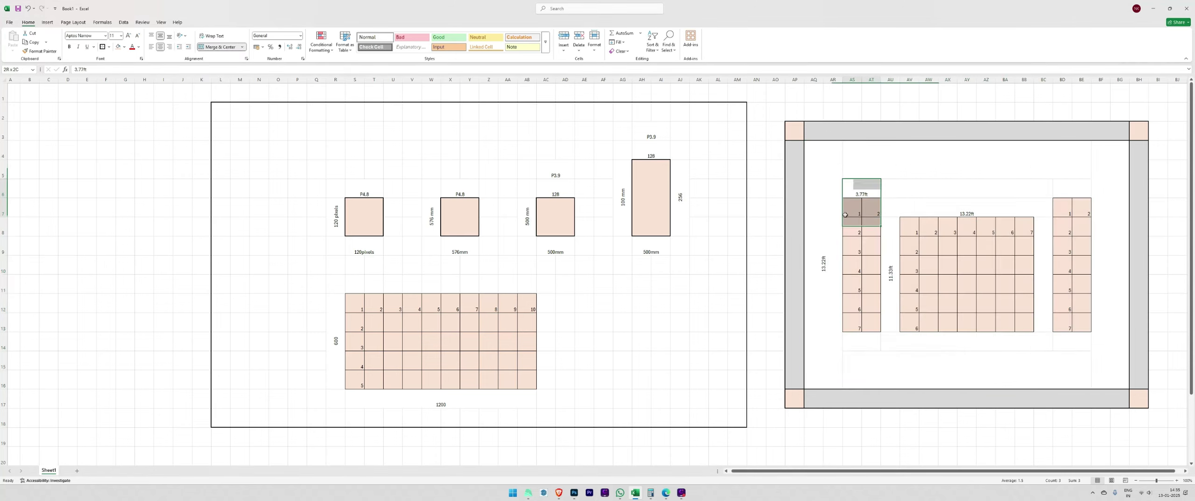
pyautogui.hotkey('ctrl', 'c')
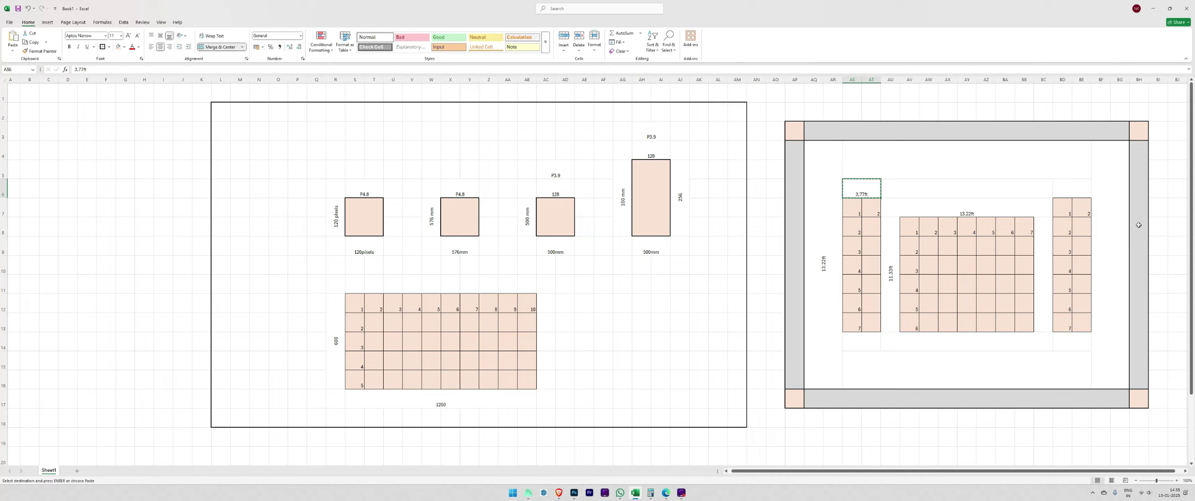
pyautogui.click(1071, 189)
pyautogui.hotkey('ctrl', 'v')
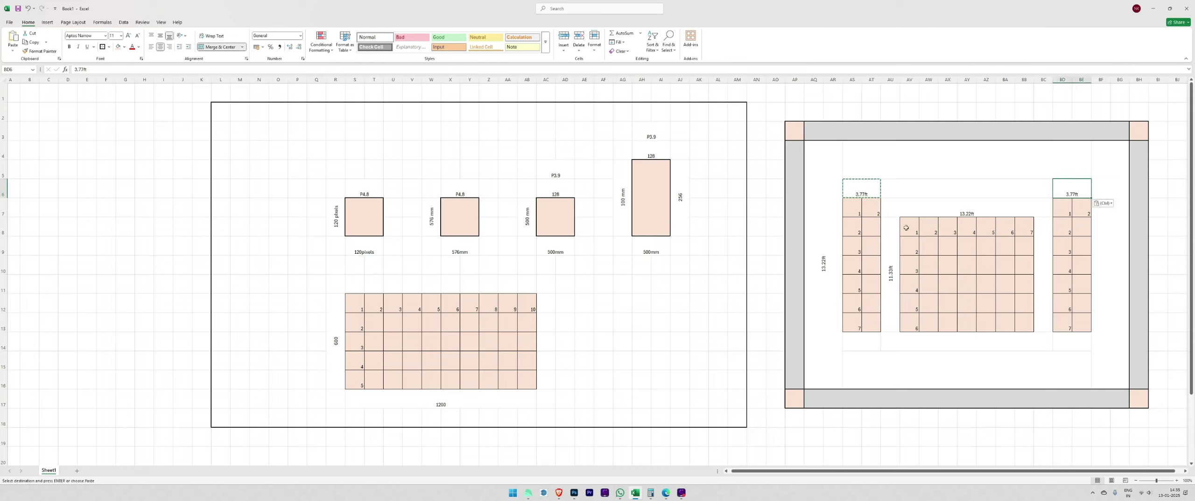
# - Copy the 13.22ft height label into the tall cell between the centre and second side grids, keeping it sideways and centring it vertically
pyautogui.click(824, 263)
pyautogui.hotkey('ctrl', 'c')
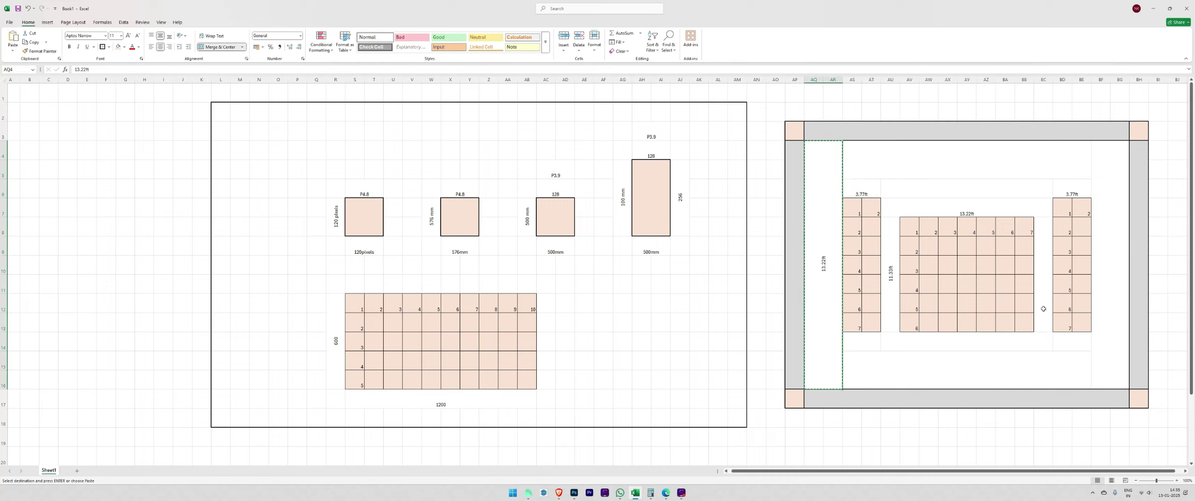
pyautogui.click(1044, 309)
pyautogui.hotkey('ctrl', 'v')
pyautogui.click(182, 36)
pyautogui.click(1120, 360)
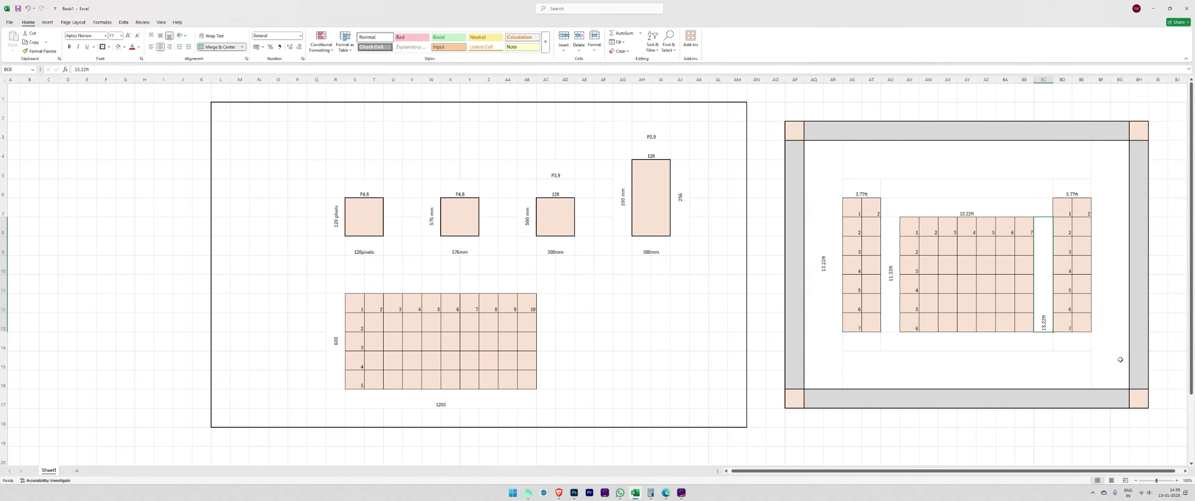
pyautogui.click(160, 35)
# - Review the labelled stage layout with its three panel grids and the separate ten-by-five panel grid
pyautogui.click(886, 369)
pyautogui.moveTo(833, 179)
pyautogui.mouseDown()
pyautogui.moveTo(847, 202)
pyautogui.moveTo(1110, 325)
pyautogui.mouseUp()
pyautogui.click(1094, 231)
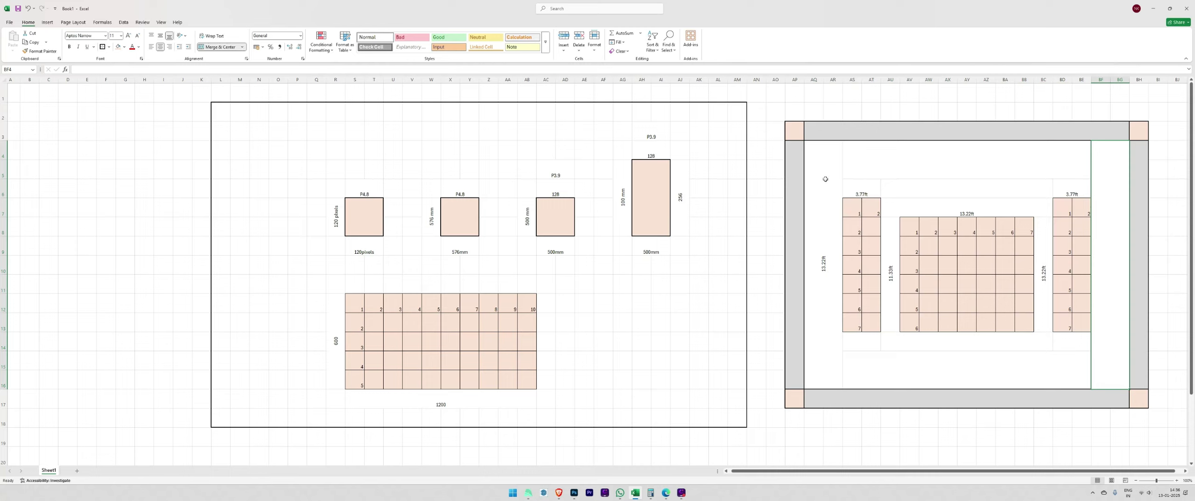
pyautogui.moveTo(821, 157); pyautogui.dragTo(947, 299)
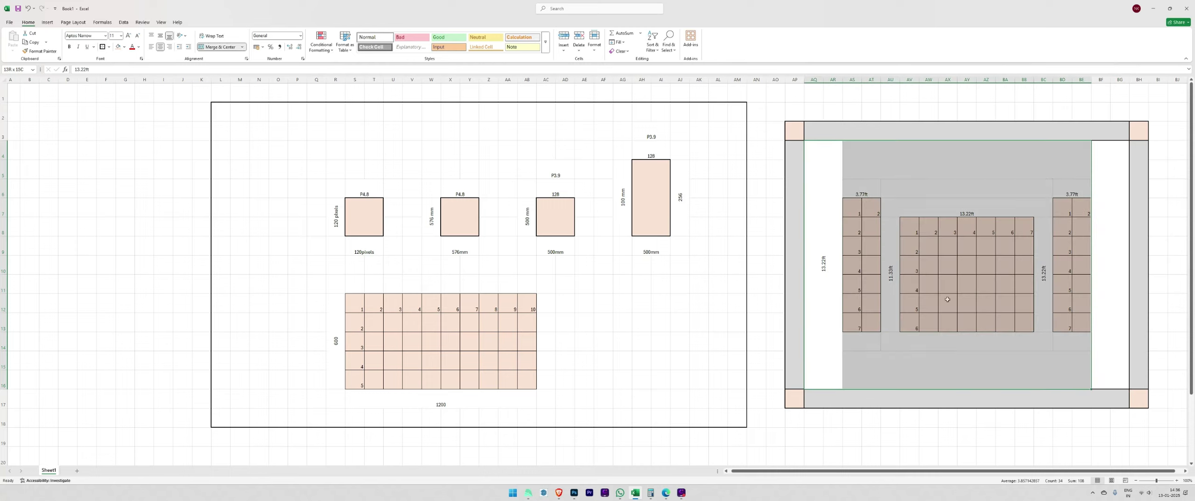
pyautogui.moveTo(1087, 325); pyautogui.dragTo(1102, 323)
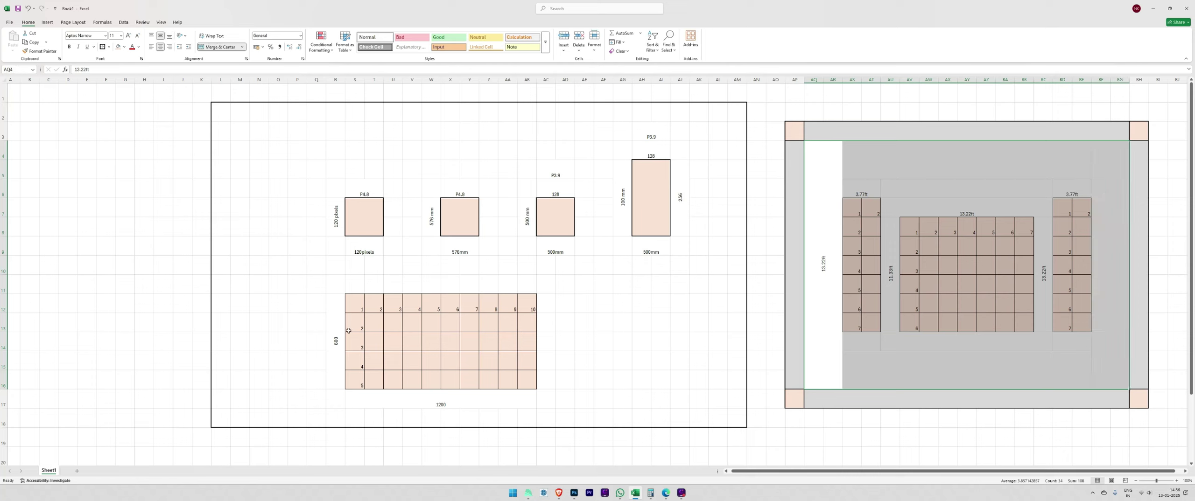
pyautogui.moveTo(343, 326); pyautogui.dragTo(499, 403)
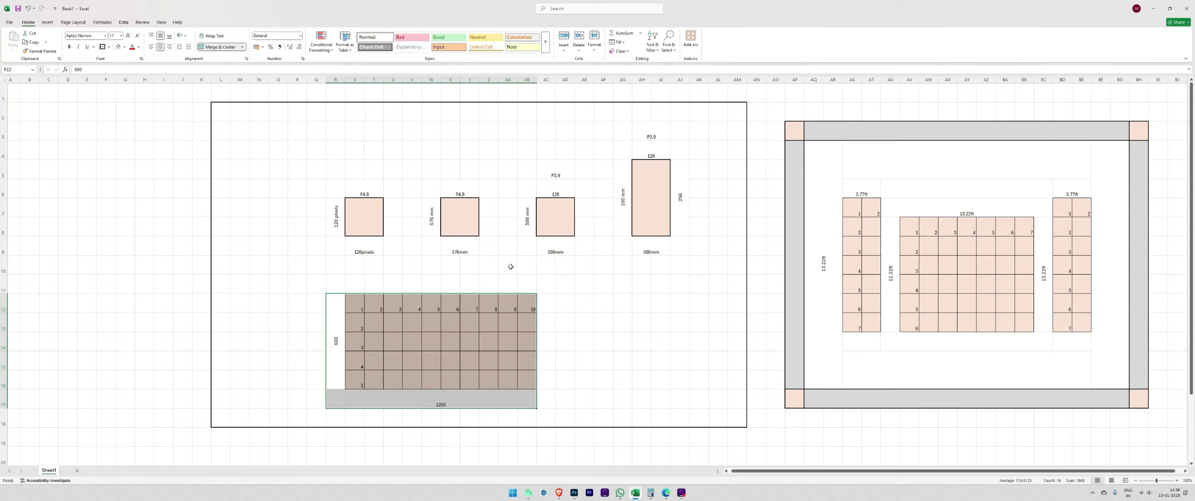
# - Examine the pixel and millimetre labels of the square and tall P3.9 panels
pyautogui.click(549, 212)
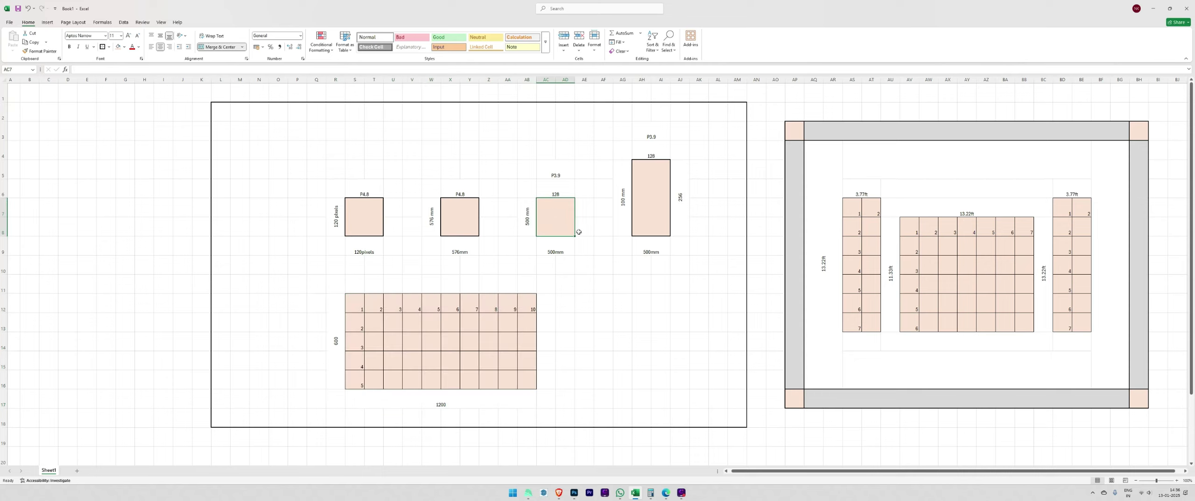
pyautogui.click(555, 171)
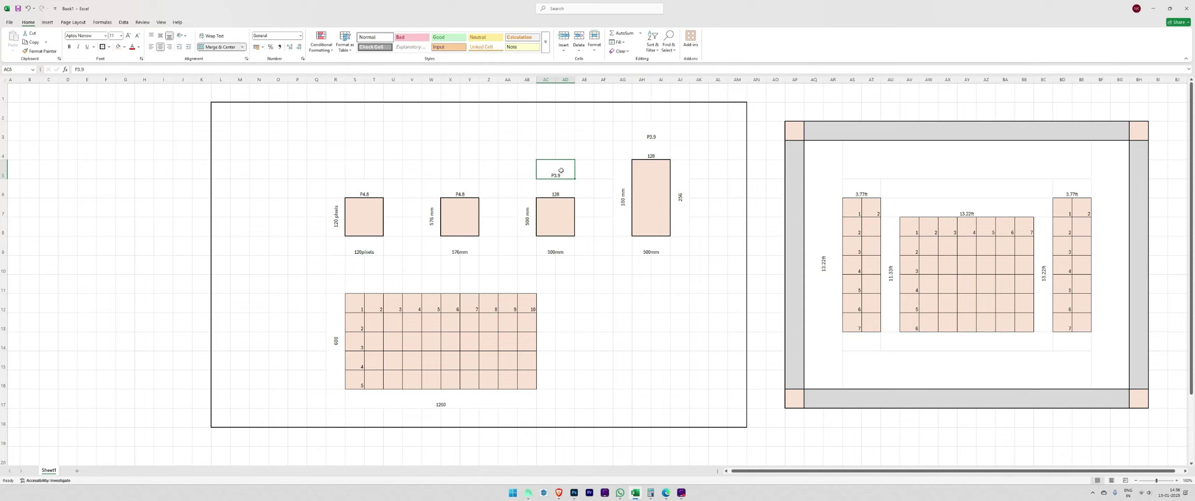
pyautogui.moveTo(527, 164); pyautogui.dragTo(534, 117)
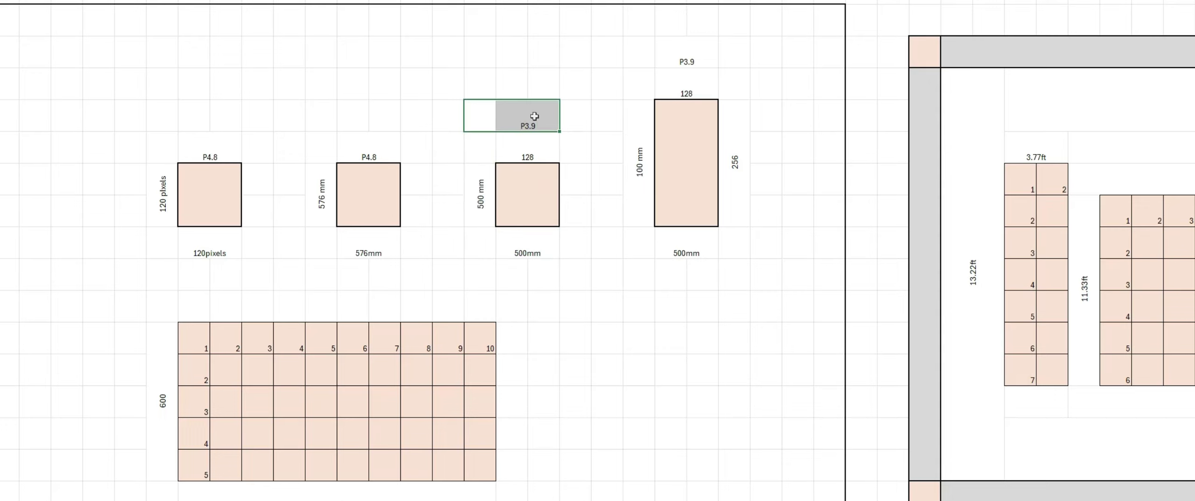
pyautogui.click(534, 115)
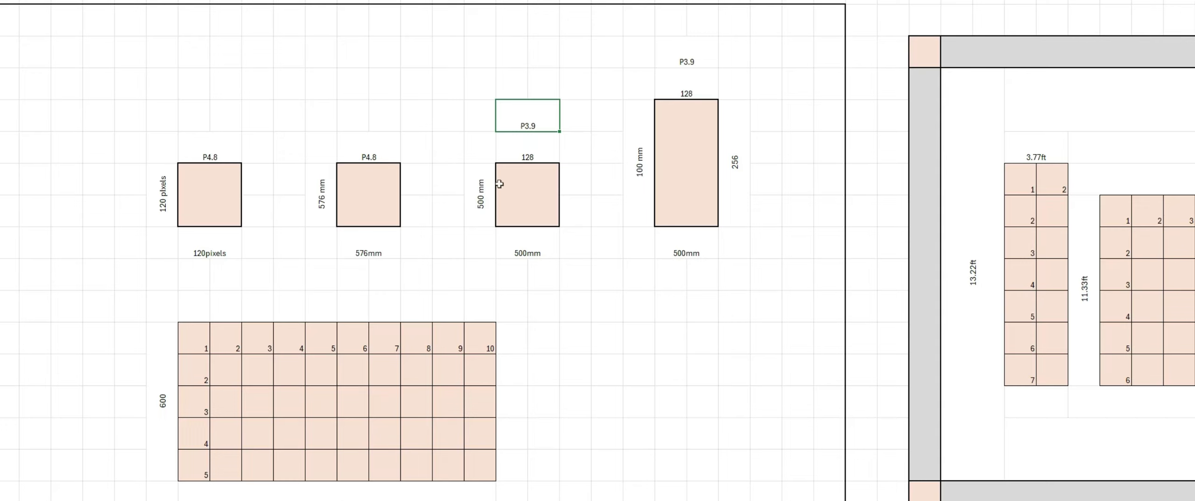
pyautogui.click(486, 189)
pyautogui.click(525, 155)
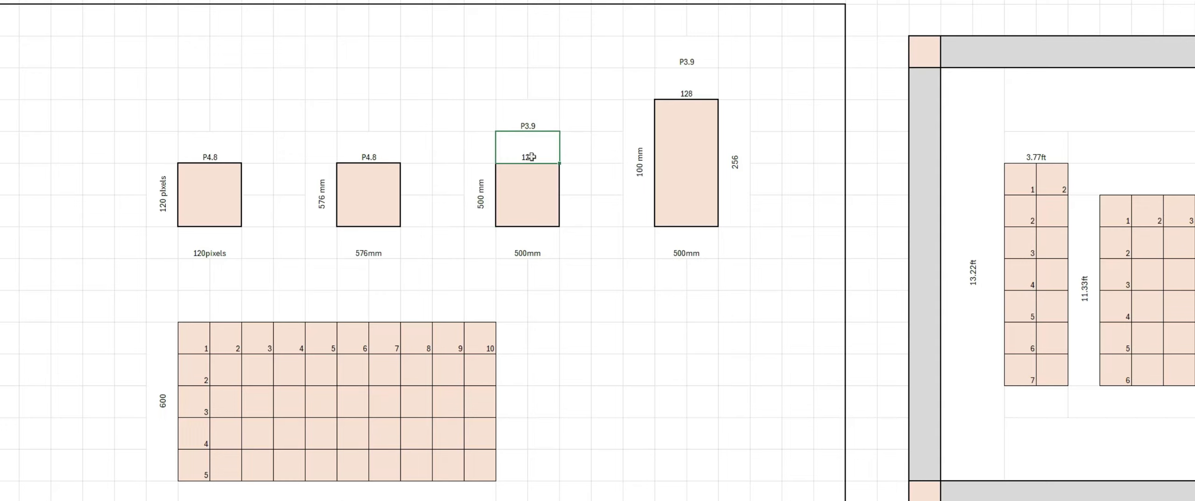
pyautogui.click(485, 200)
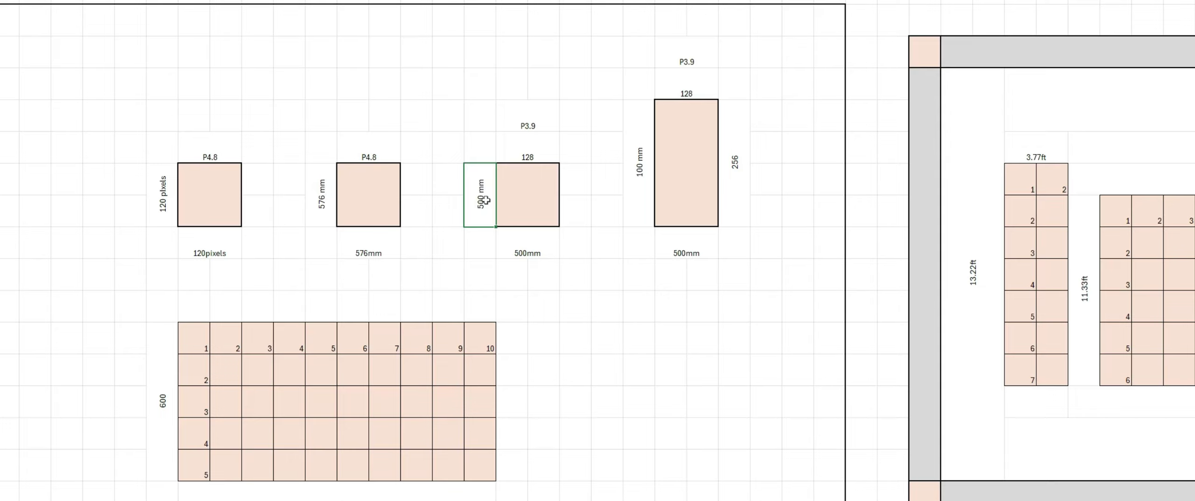
pyautogui.click(517, 188)
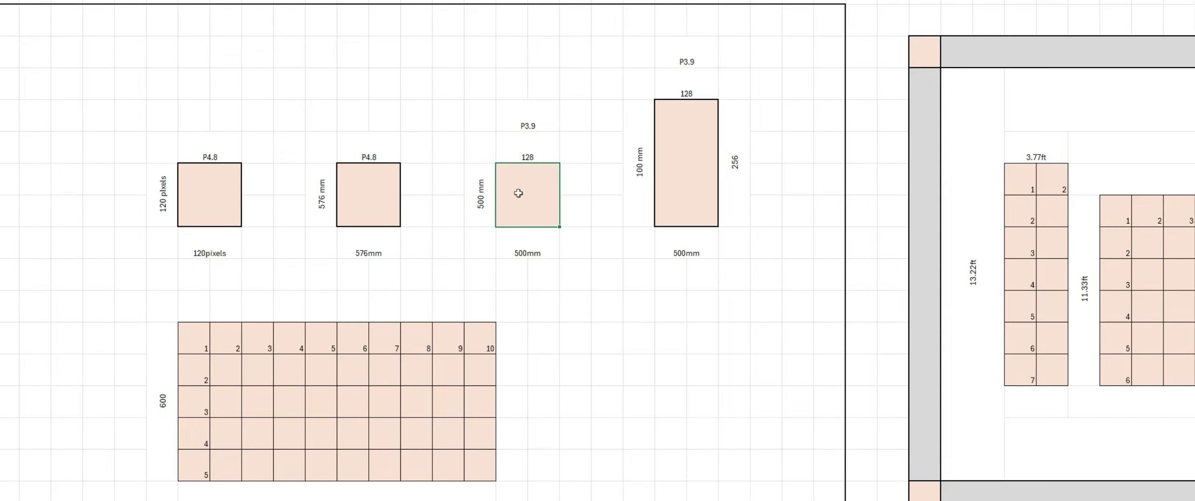
pyautogui.click(687, 179)
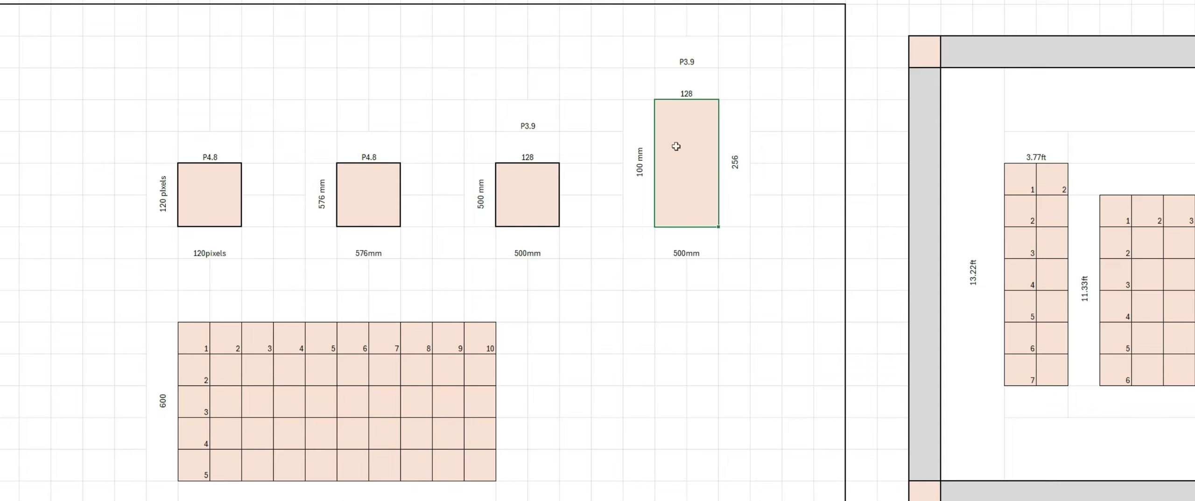
pyautogui.click(686, 92)
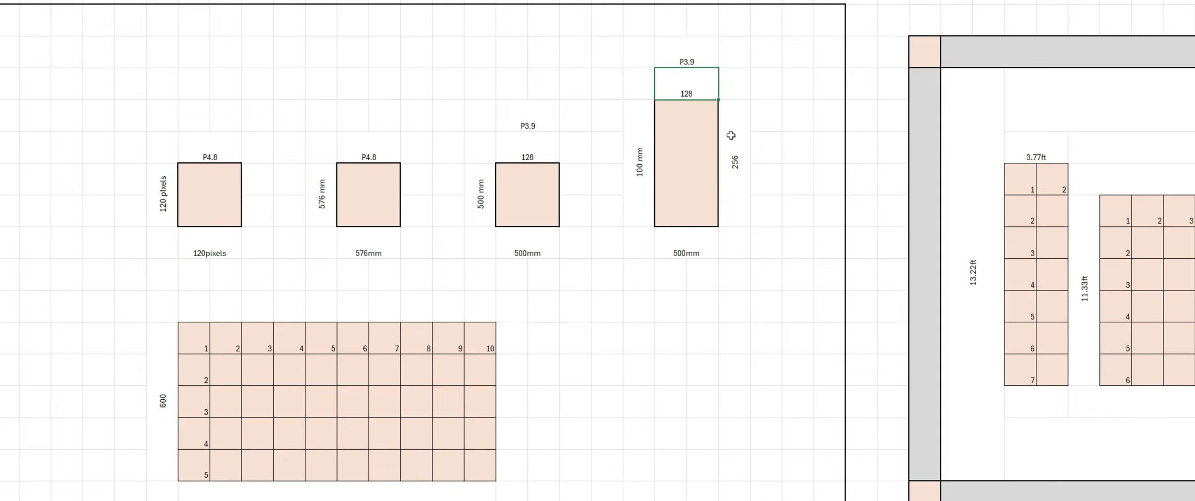
pyautogui.click(644, 175)
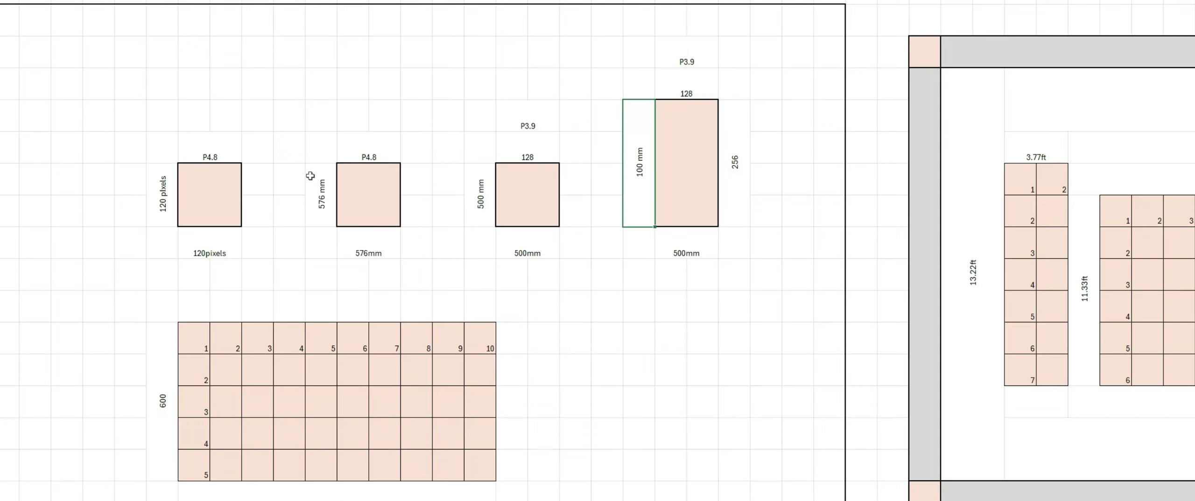
# - Review the ten-by-five grid, the stage layout and the complete drawing area, without moving any cells
pyautogui.moveTo(149, 380); pyautogui.dragTo(315, 487)
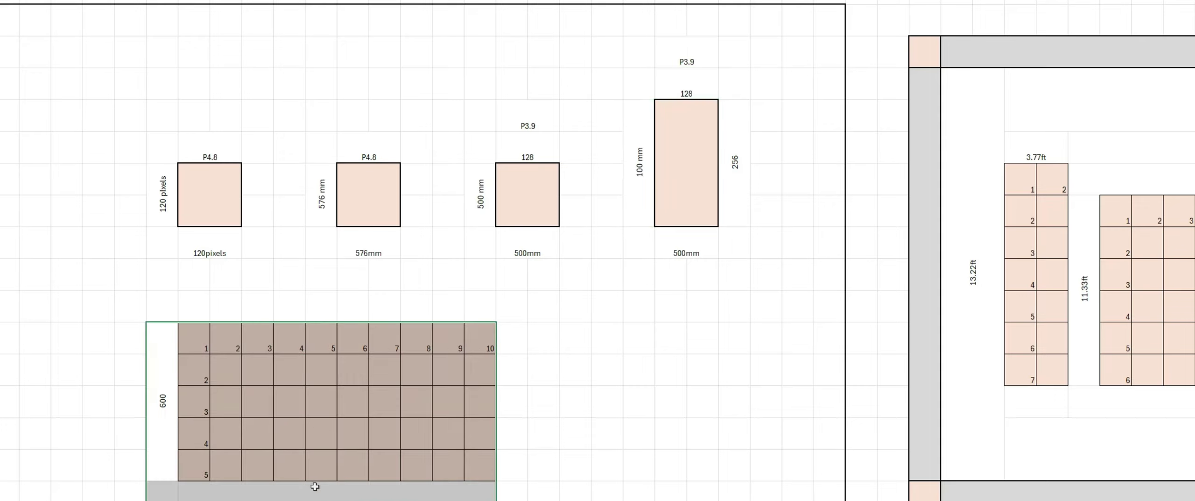
pyautogui.moveTo(982, 103); pyautogui.dragTo(1042, 350)
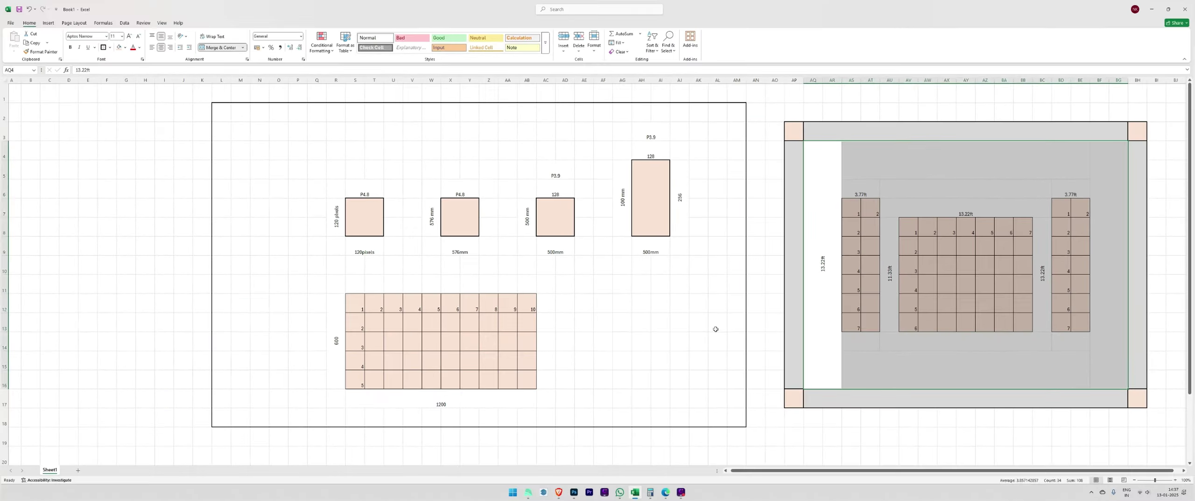
pyautogui.click(415, 382)
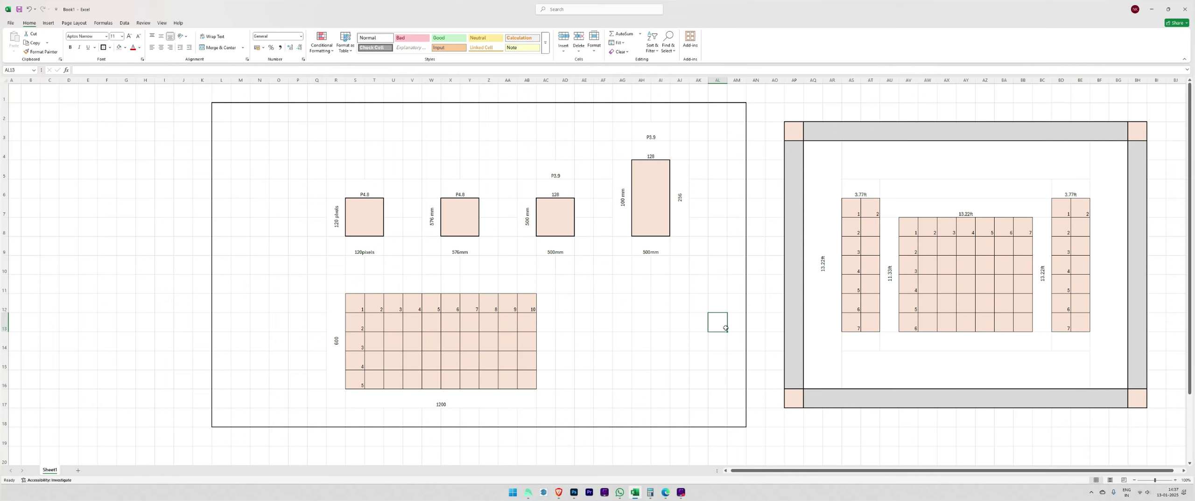
pyautogui.moveTo(234, 113); pyautogui.dragTo(1154, 411)
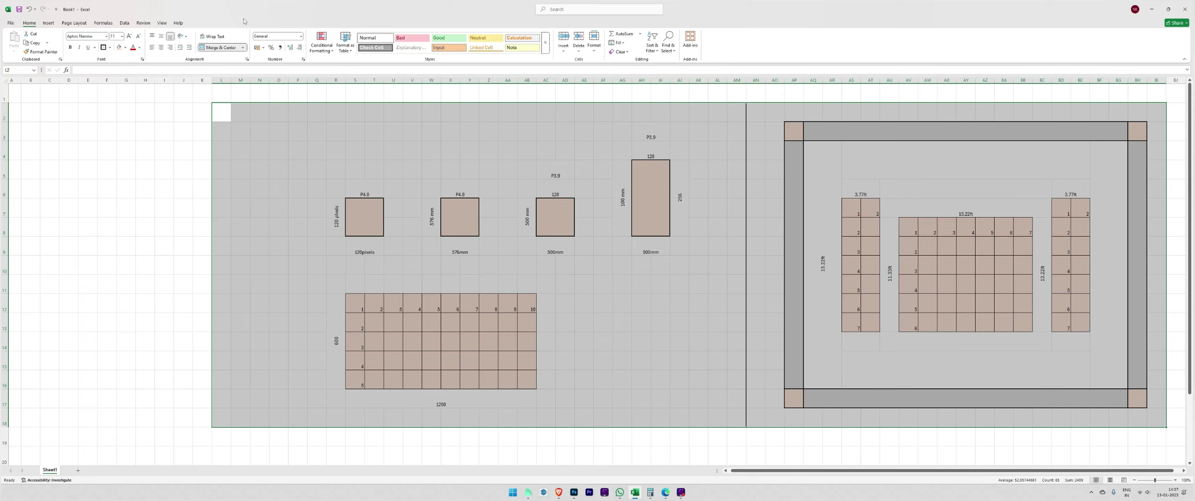
pyautogui.moveTo(183, 93); pyautogui.dragTo(1155, 420)
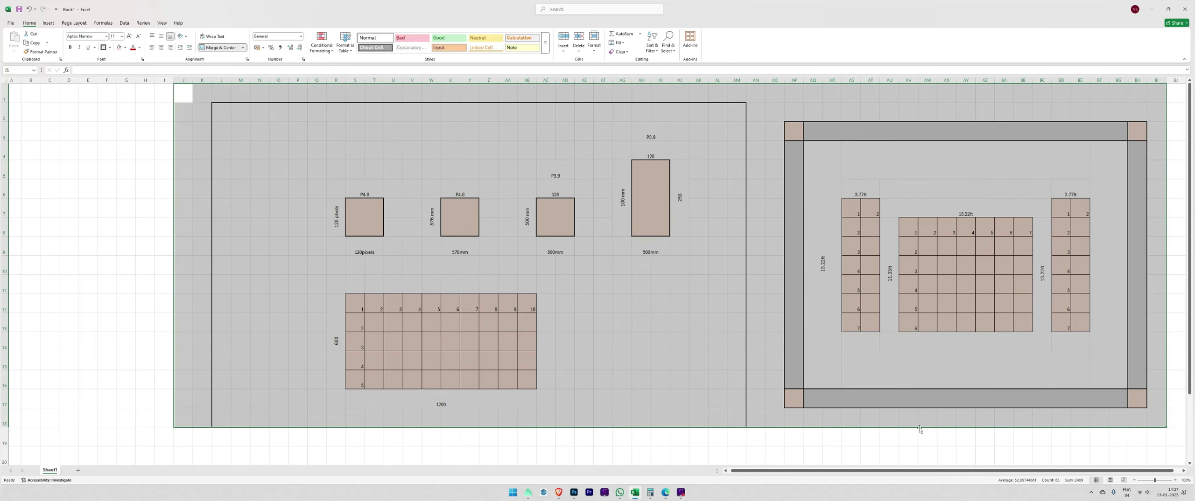
pyautogui.moveTo(896, 428); pyautogui.dragTo(908, 429)
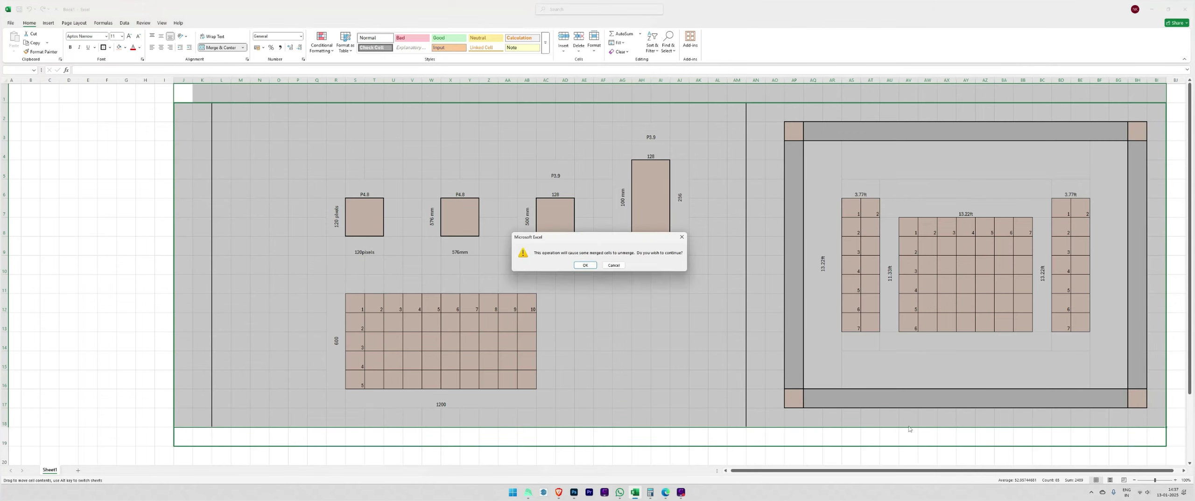
pyautogui.click(681, 236)
pyautogui.click(791, 433)
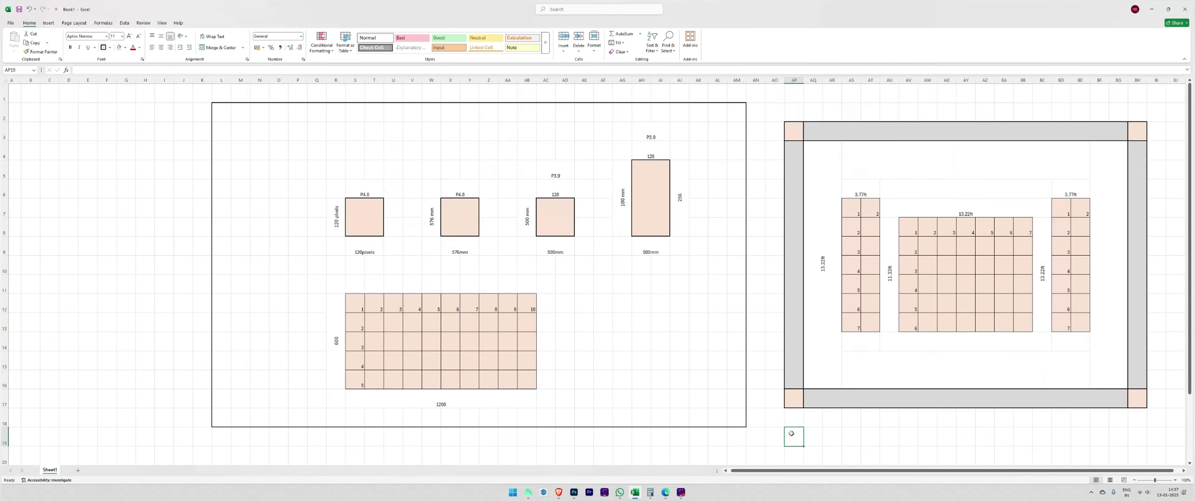
# - Switch to Resolume Arena to view the running composition, return to Excel and bring up the desktop
pyautogui.click(531, 495)
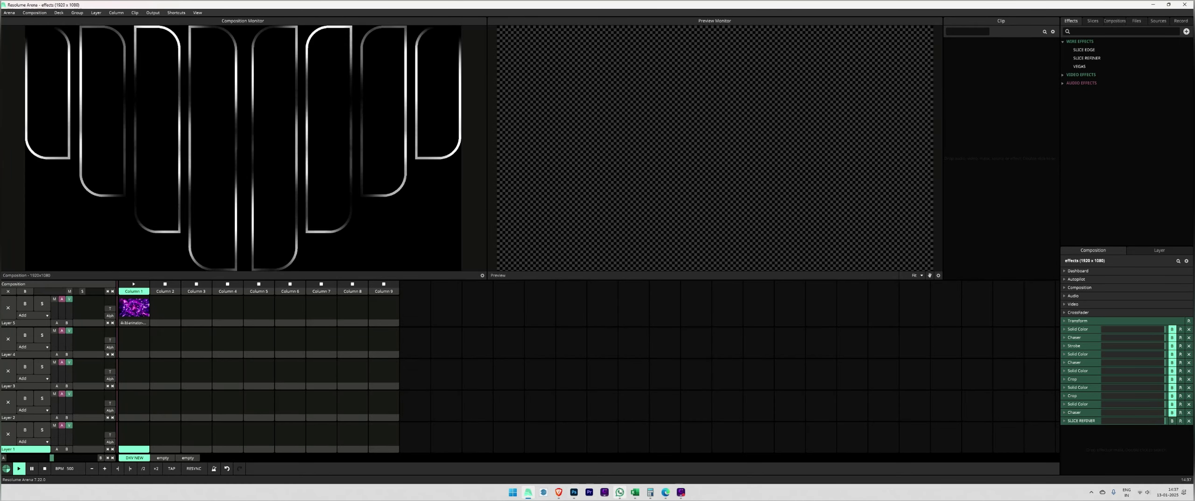
pyautogui.click(635, 494)
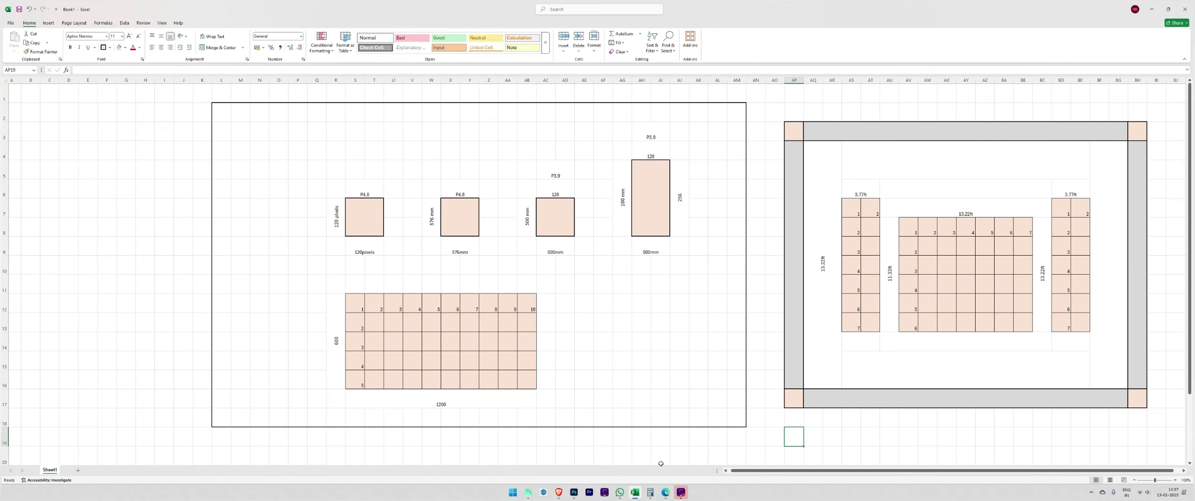
pyautogui.click(680, 492)
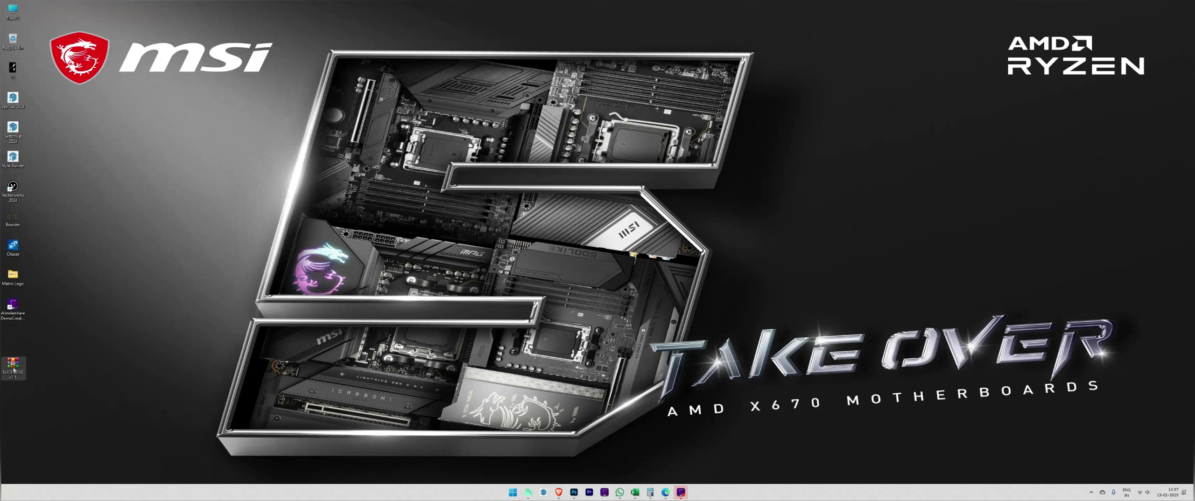
# - Check the contents of the SLICE EDGE ZIP archive, close it and move the archive to the middle of the desktop
pyautogui.moveTo(14, 370); pyautogui.dragTo(15, 338)
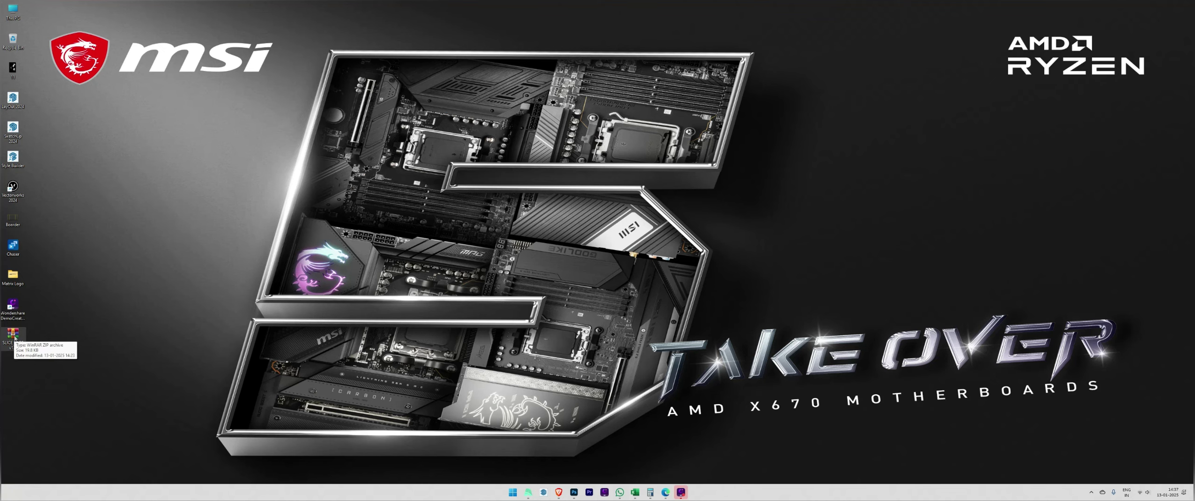
pyautogui.doubleClick(14, 334)
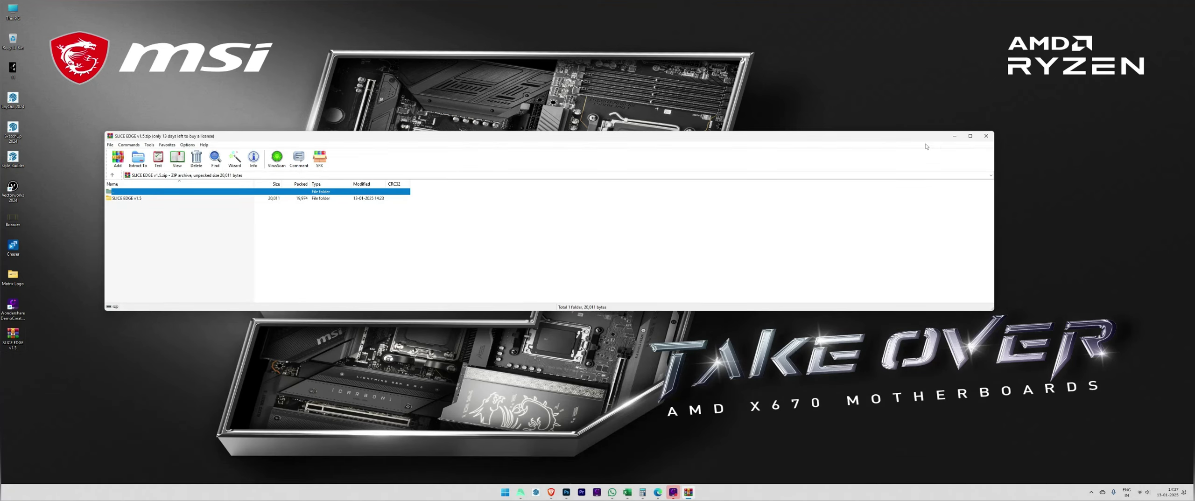
pyautogui.click(986, 136)
pyautogui.moveTo(13, 334); pyautogui.dragTo(645, 218)
# - Install the SLICE EDGE Wire patch from the folder inside the ZIP archive and close the archive window
pyautogui.doubleClick(650, 229)
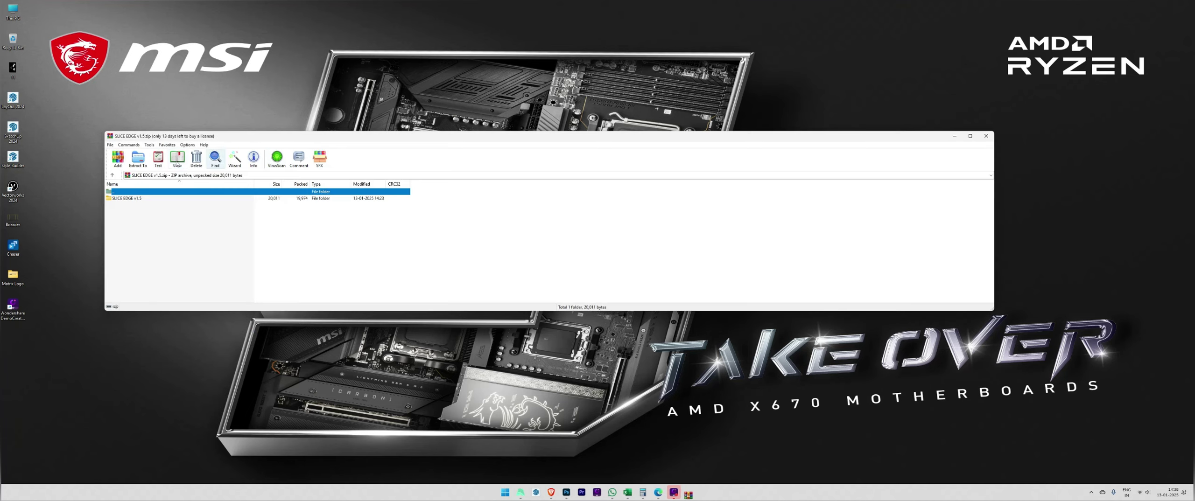
pyautogui.click(138, 199)
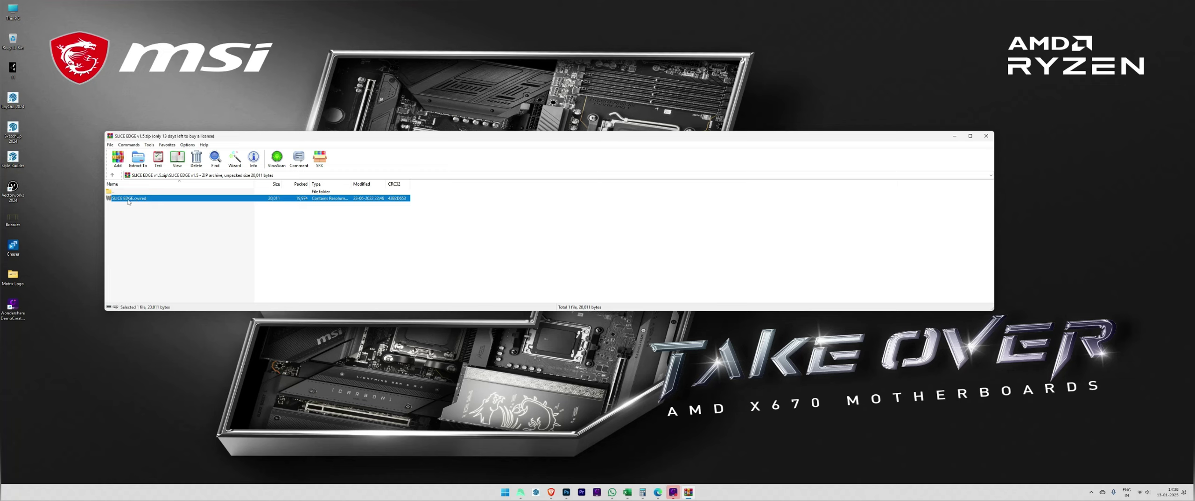
pyautogui.doubleClick(129, 202)
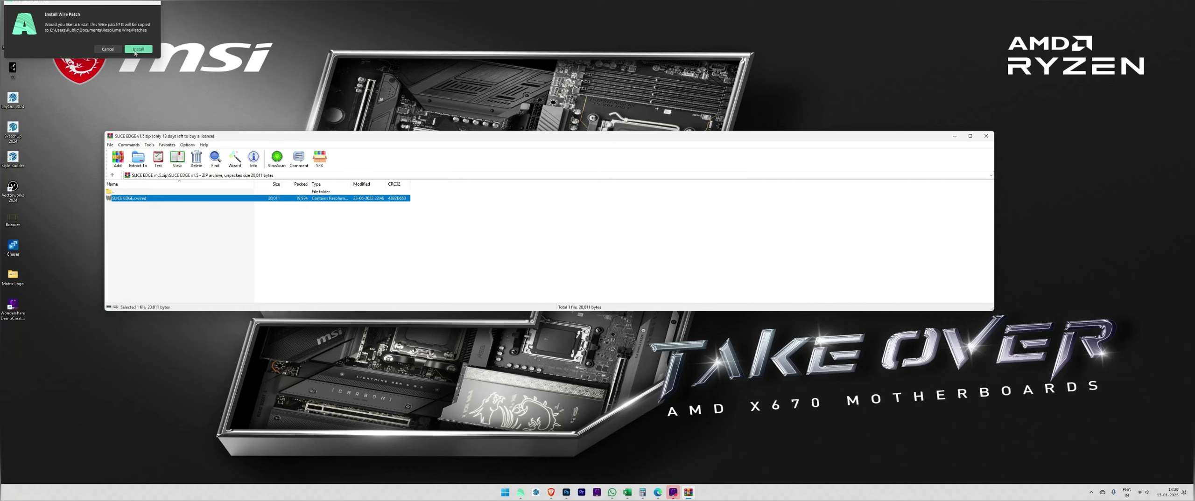
pyautogui.click(138, 49)
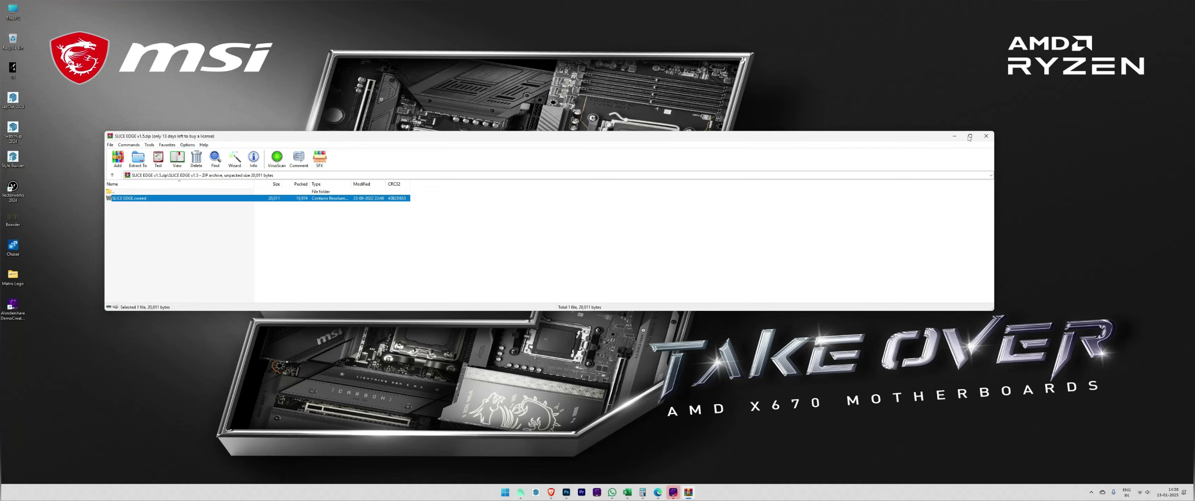
pyautogui.click(985, 136)
# - Check the Wire effects list in Resolume Arena and return to the desktop
pyautogui.click(512, 492)
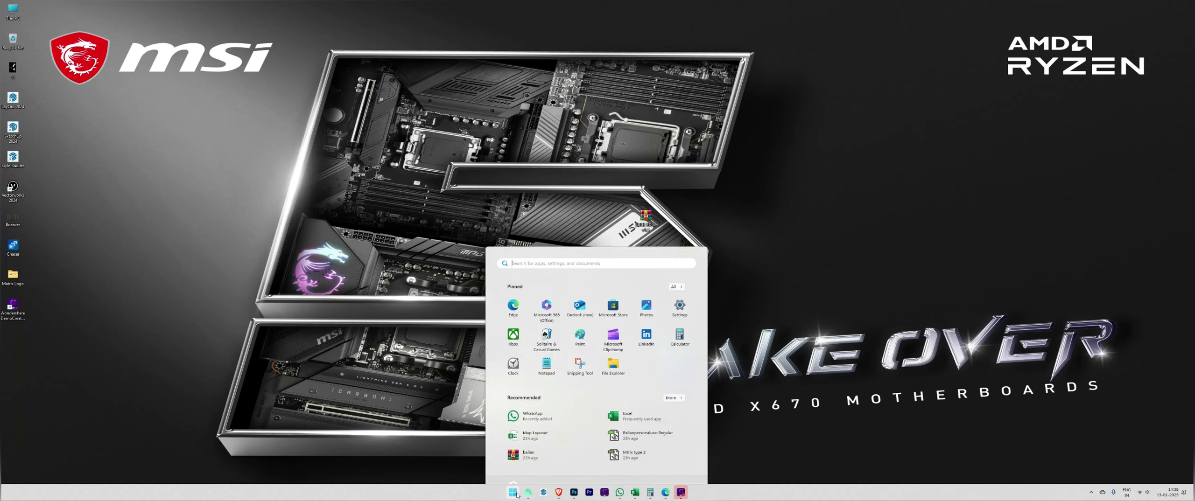
pyautogui.click(530, 494)
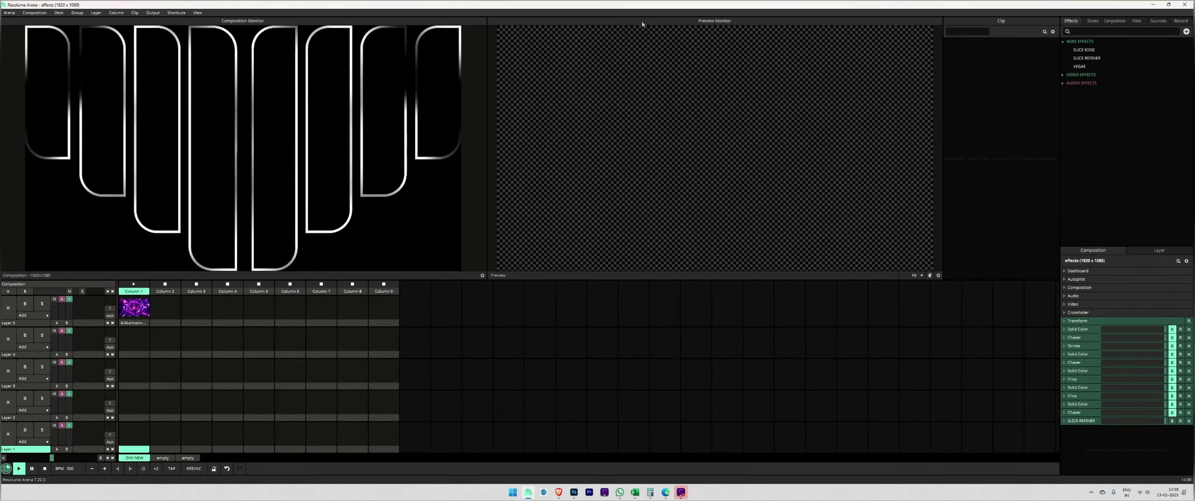
pyautogui.press('super+d')
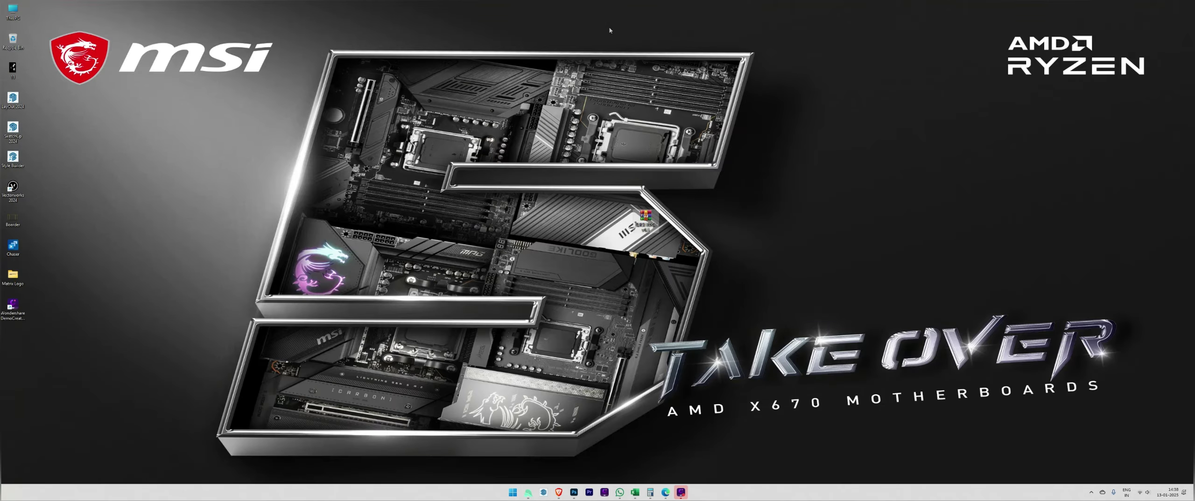